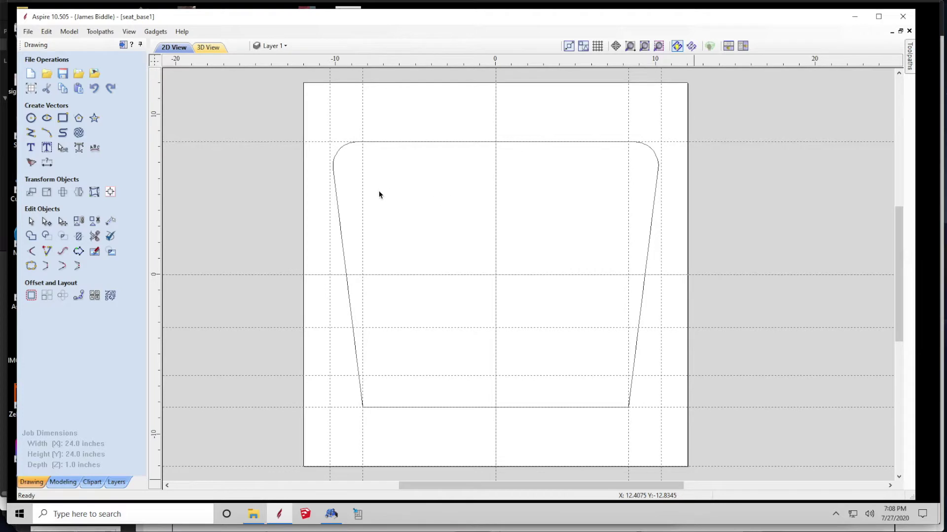
Set the job's Z zero to the material surface in Job Setup without recalculating the toolpaths.
click(32, 88)
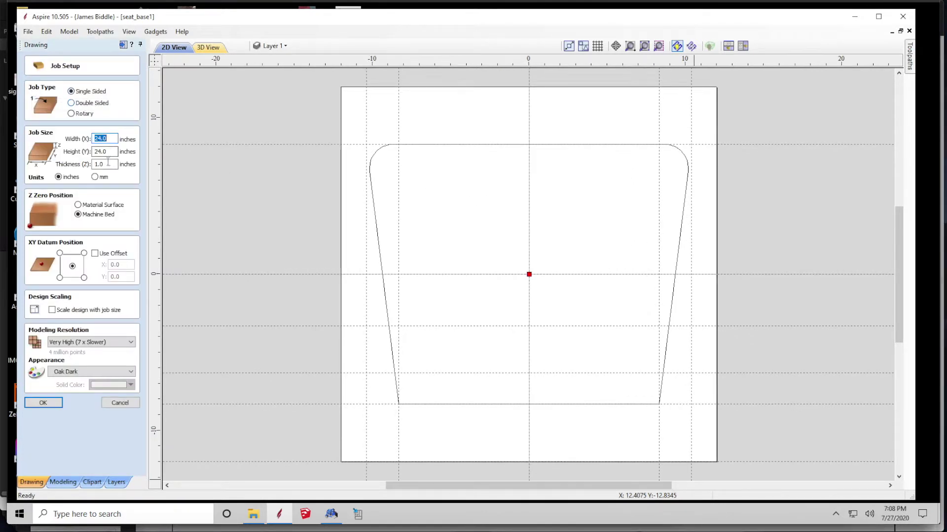
click(79, 206)
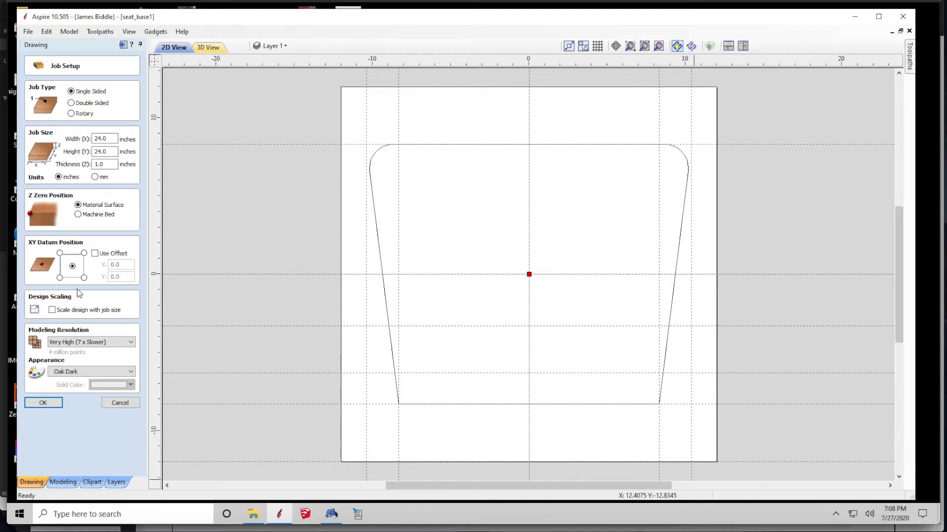
click(51, 407)
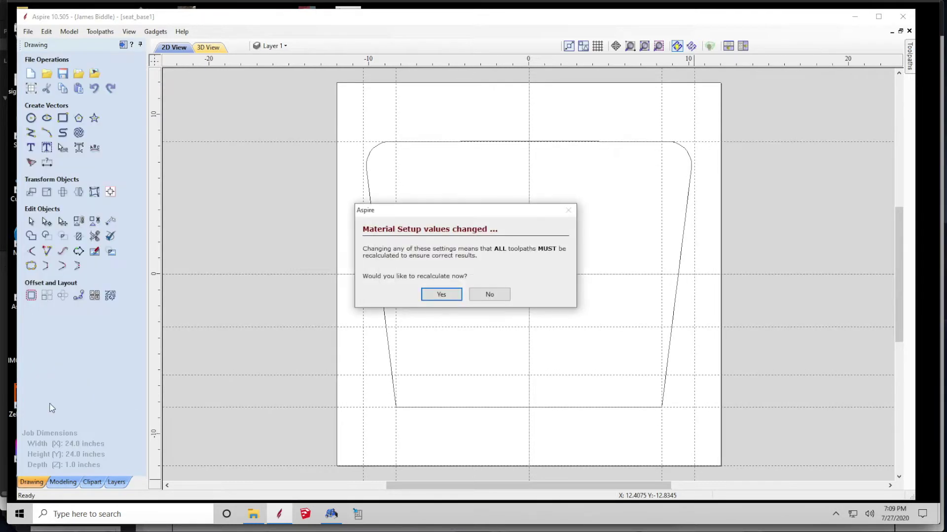
click(488, 295)
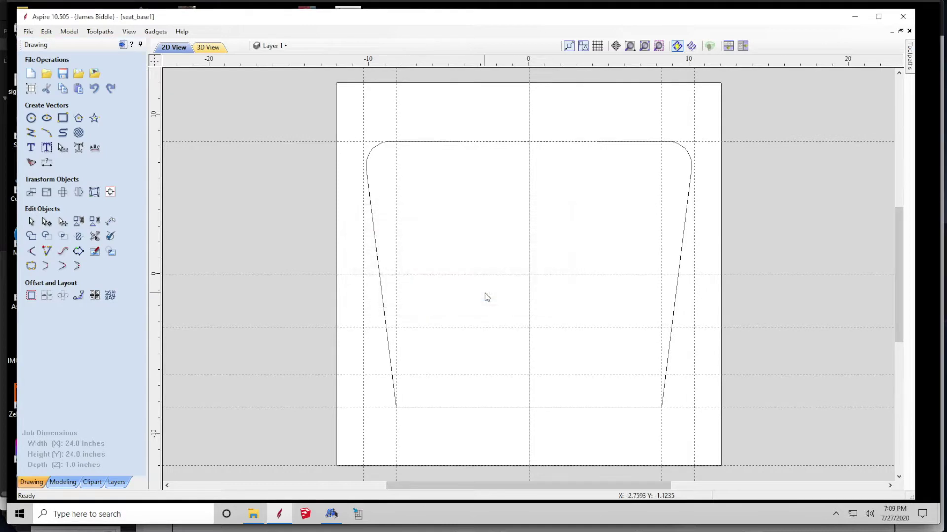
Select the seat outline and make the cheeks layer visible.
click(371, 199)
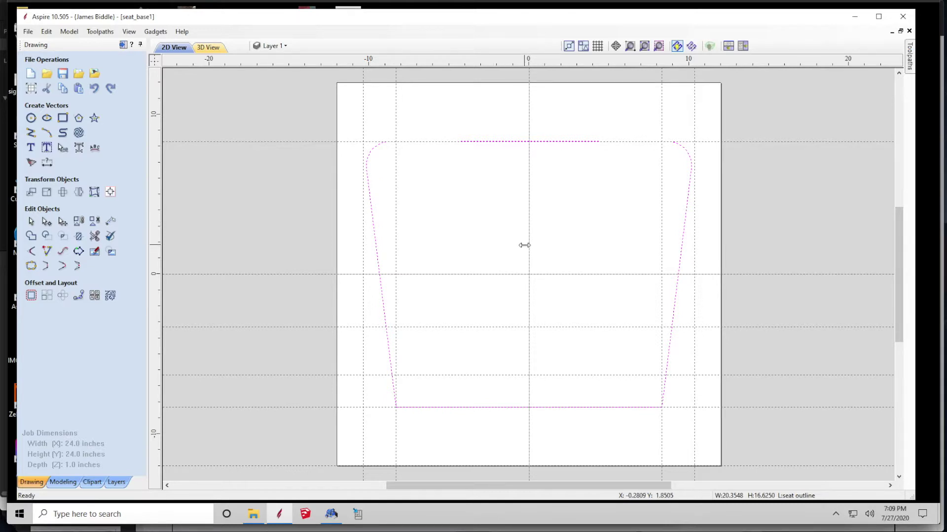
click(123, 482)
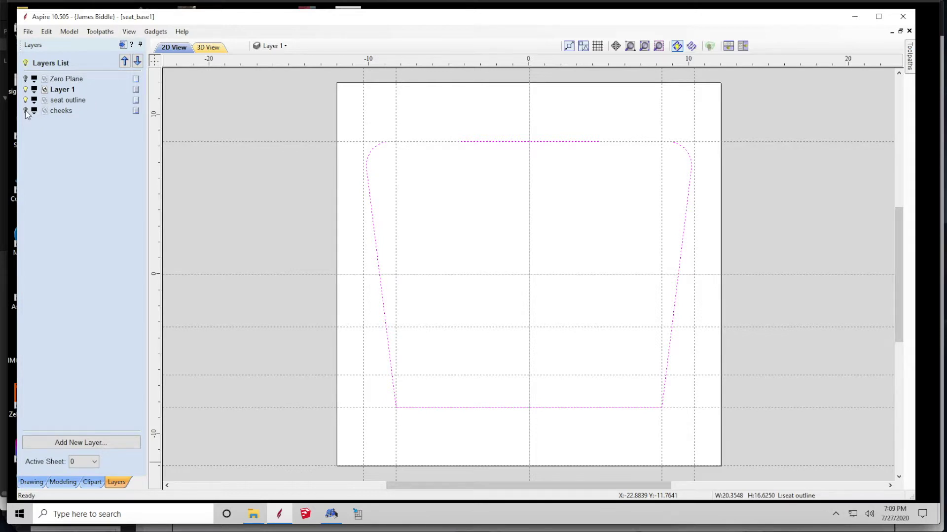
click(25, 111)
click(577, 190)
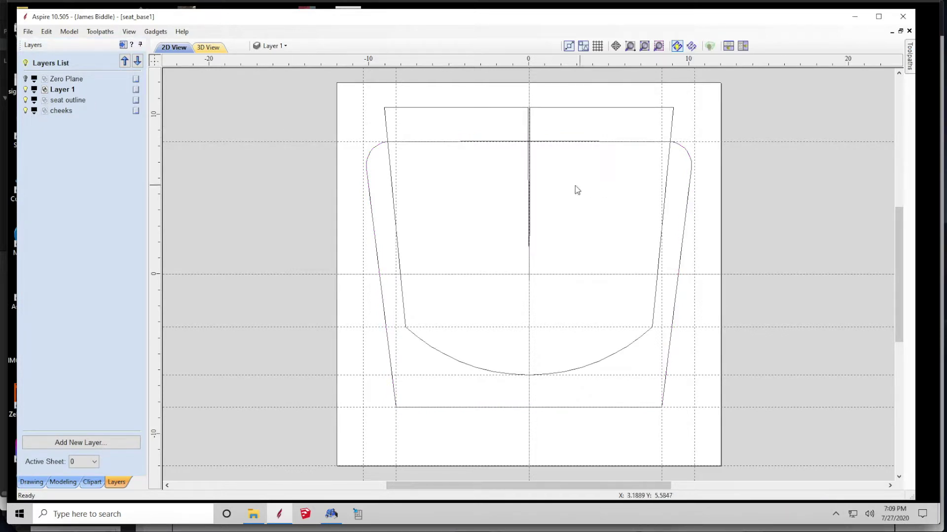
Select the cheeks outline and switch on Component 1 in the modeling components list.
click(529, 192)
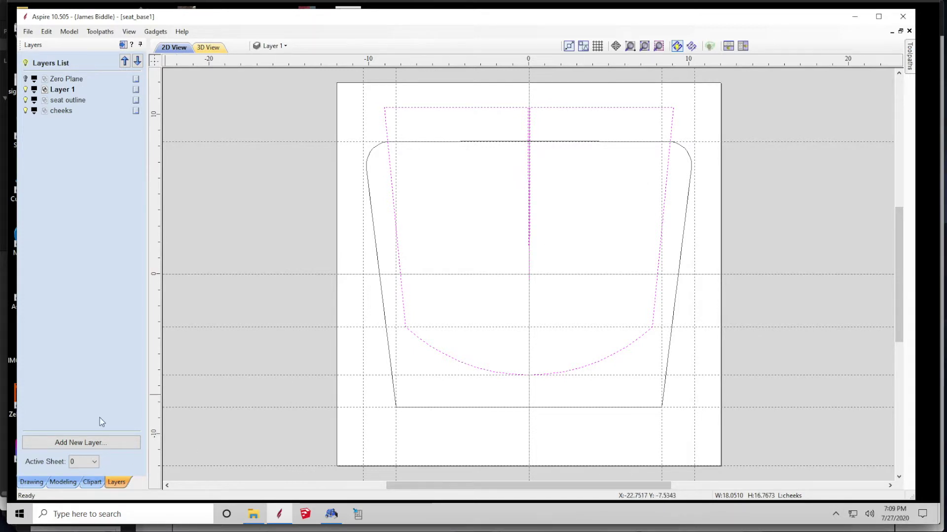
click(63, 482)
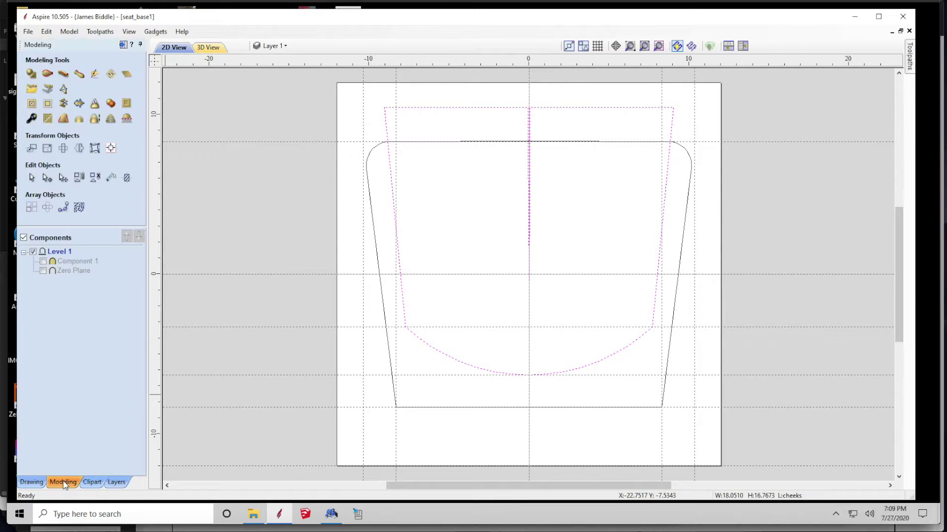
click(43, 261)
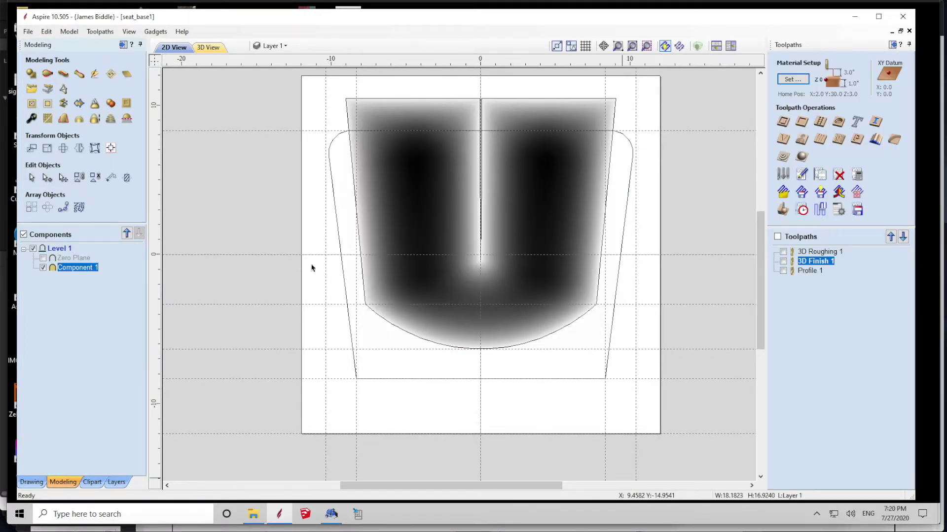
Review Component 1's properties (0.375 inch shape height, 0.0 base height), then close them.
double_click(57, 269)
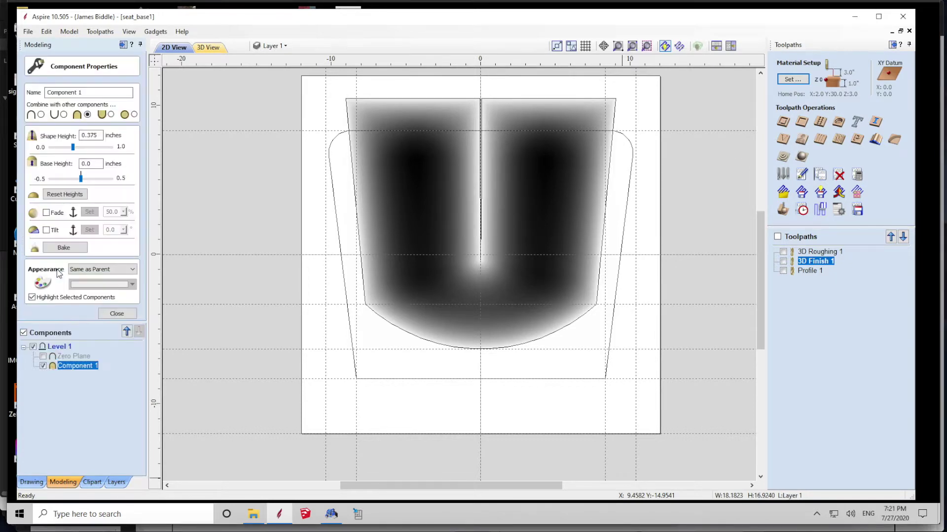
click(376, 218)
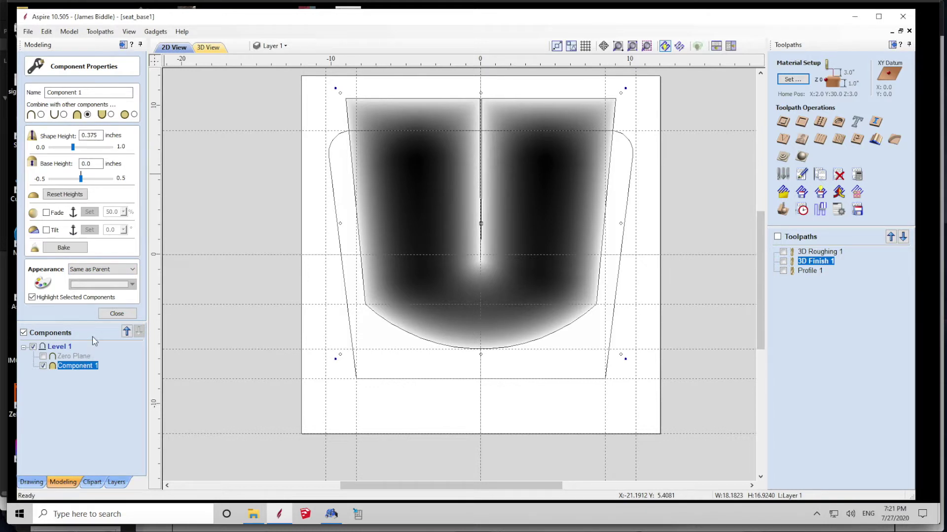
click(117, 314)
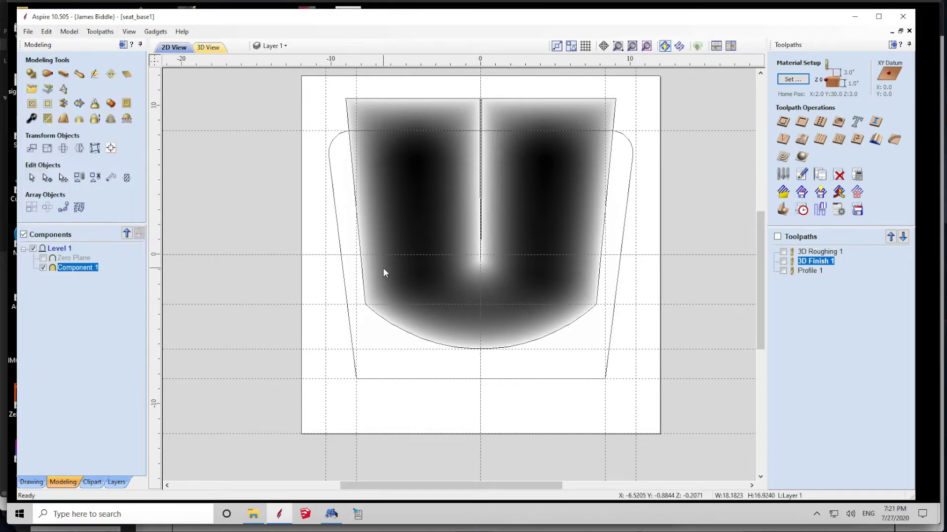
Preview the 3D Roughing 1 toolpath and show the model in side-by-side 2D and 3D views.
click(783, 251)
click(716, 45)
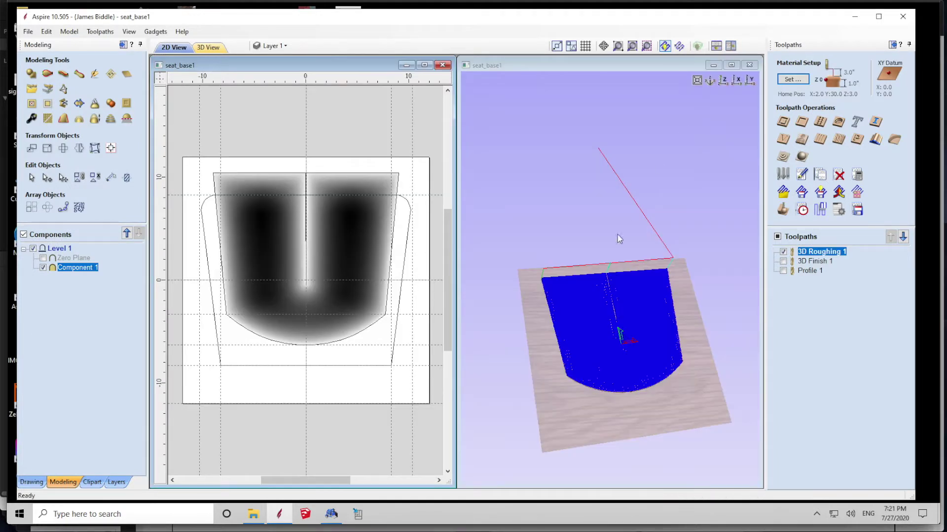
click(783, 252)
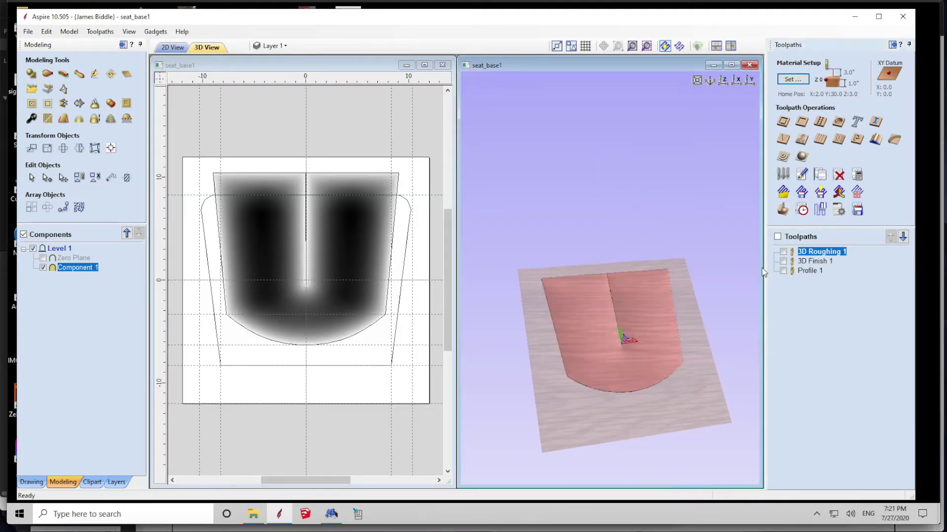
scroll(635, 345, up, 5)
drag(635, 345, 645, 305)
scroll(667, 312, up, 4)
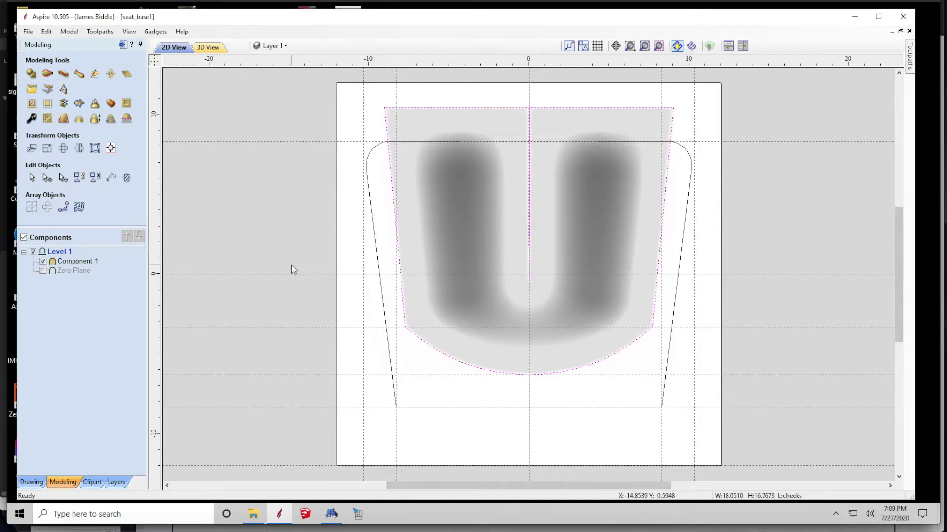
click(743, 47)
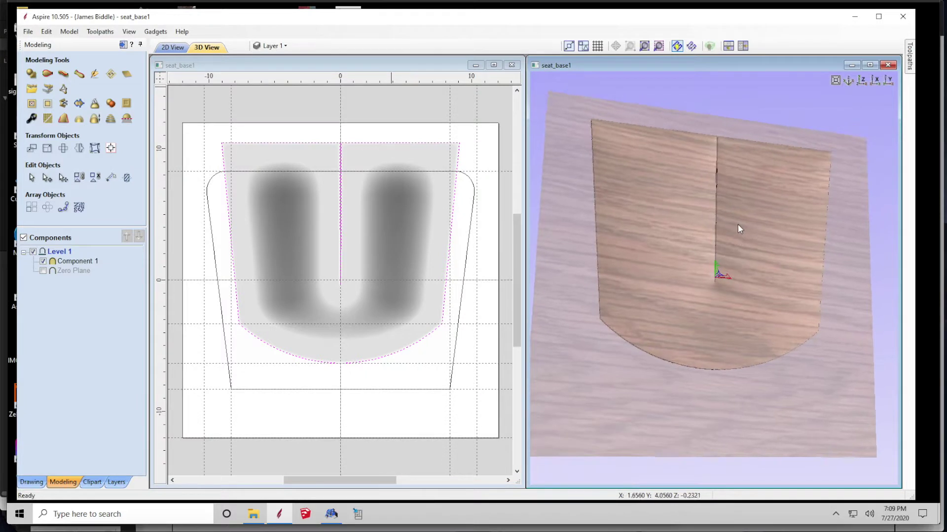
Move Zero Plane above Component 1, hide it, and maximize the 2D view.
click(44, 270)
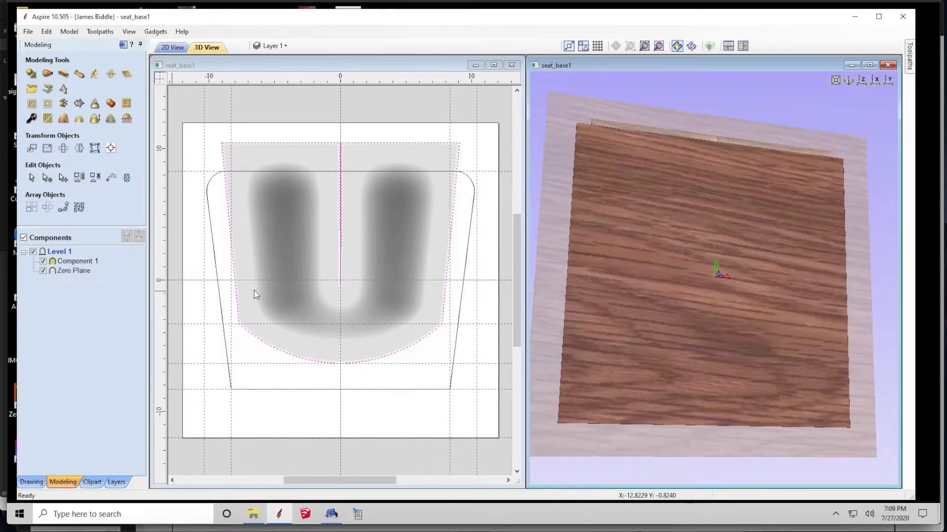
click(67, 271)
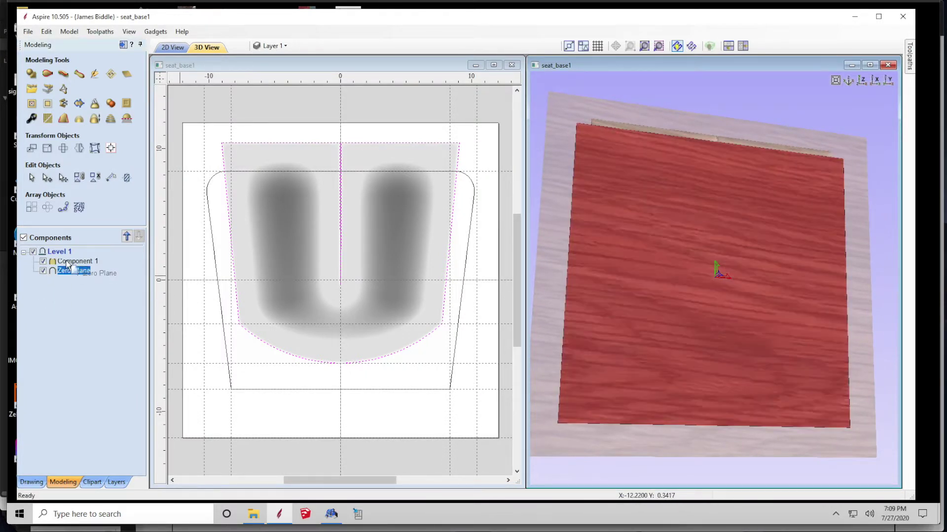
drag(66, 271, 69, 260)
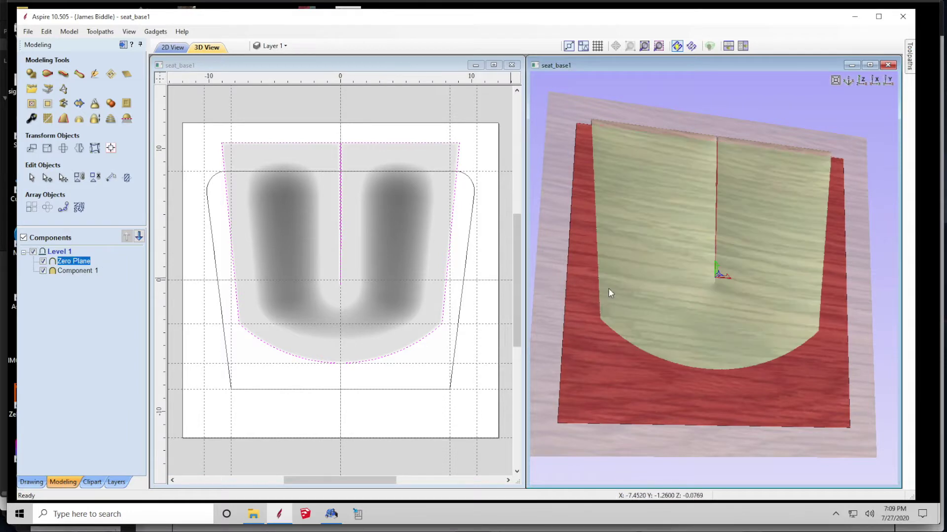
drag(608, 288, 586, 317)
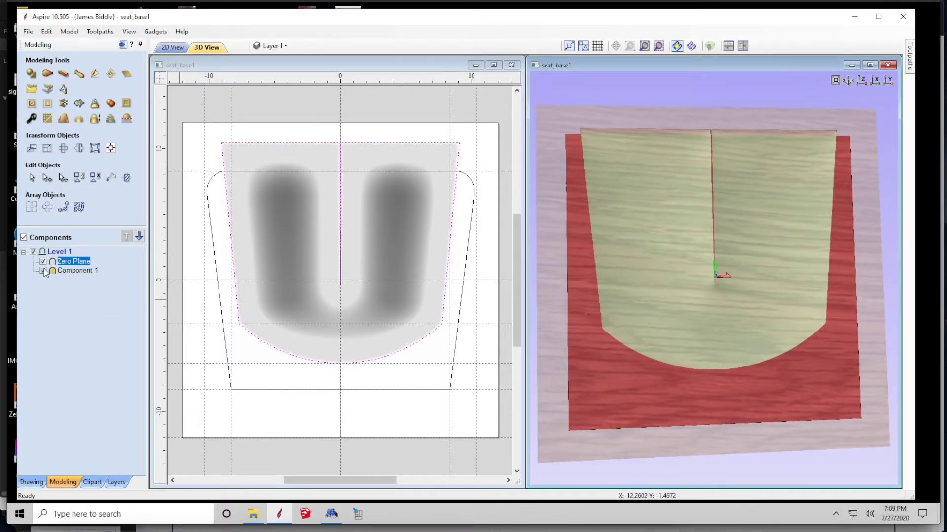
mouse_move(44, 271)
click(44, 261)
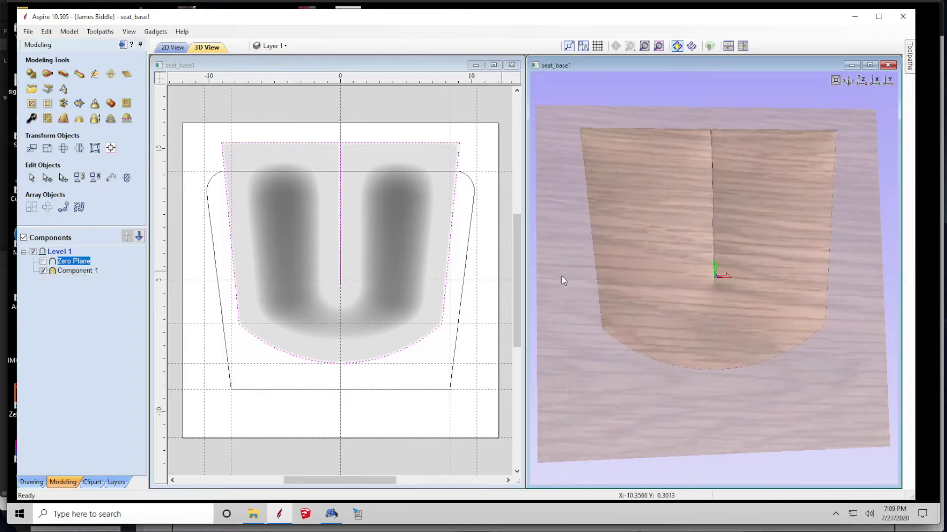
drag(561, 275, 653, 325)
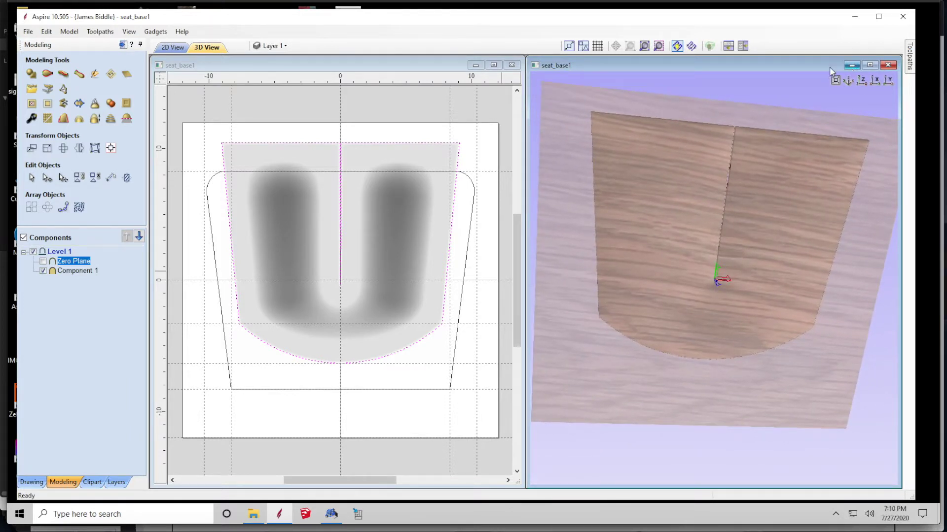
click(494, 64)
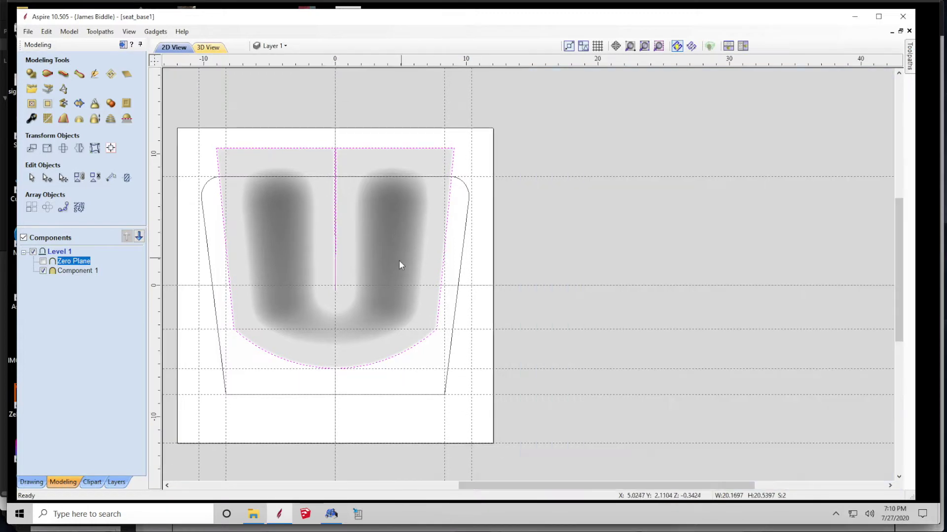
click(658, 46)
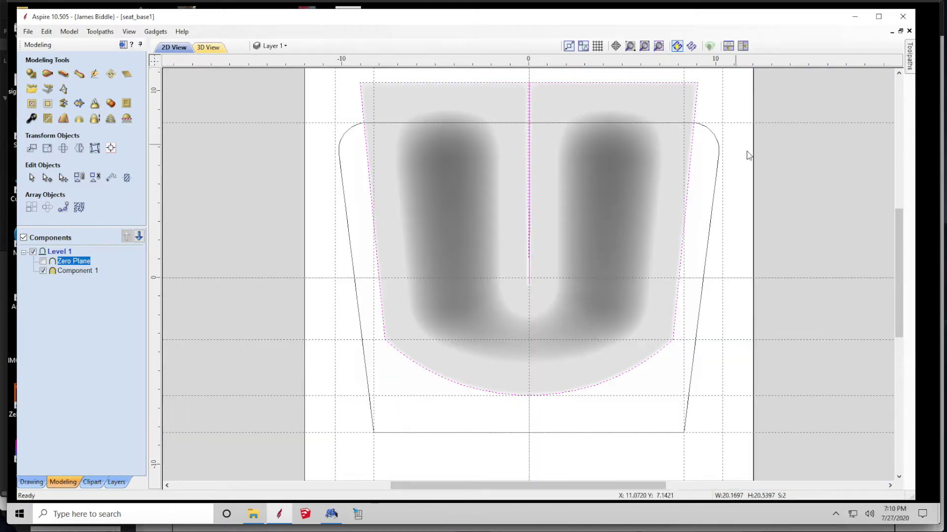
click(910, 56)
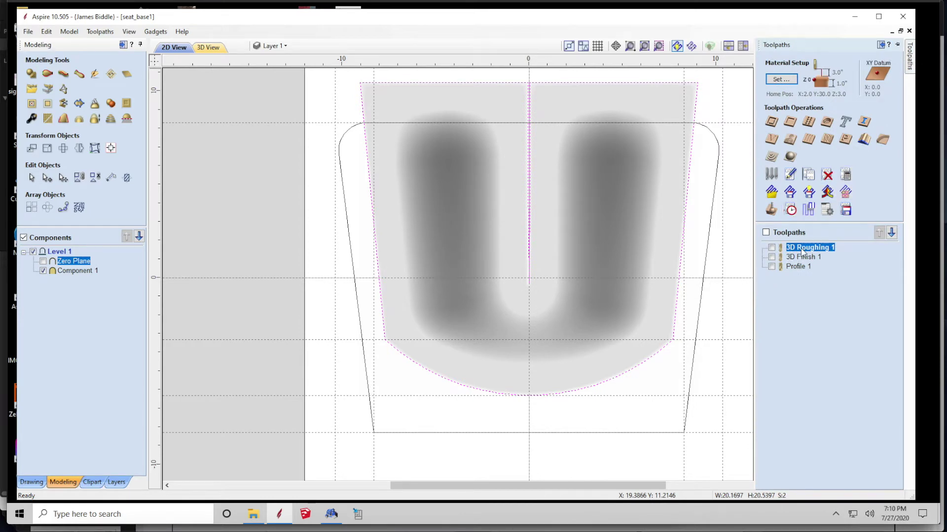
double_click(802, 249)
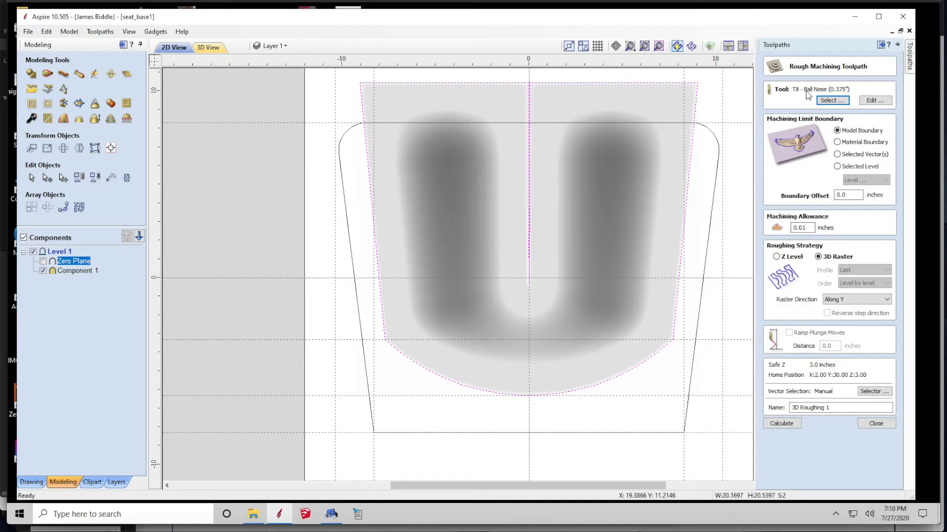
click(875, 101)
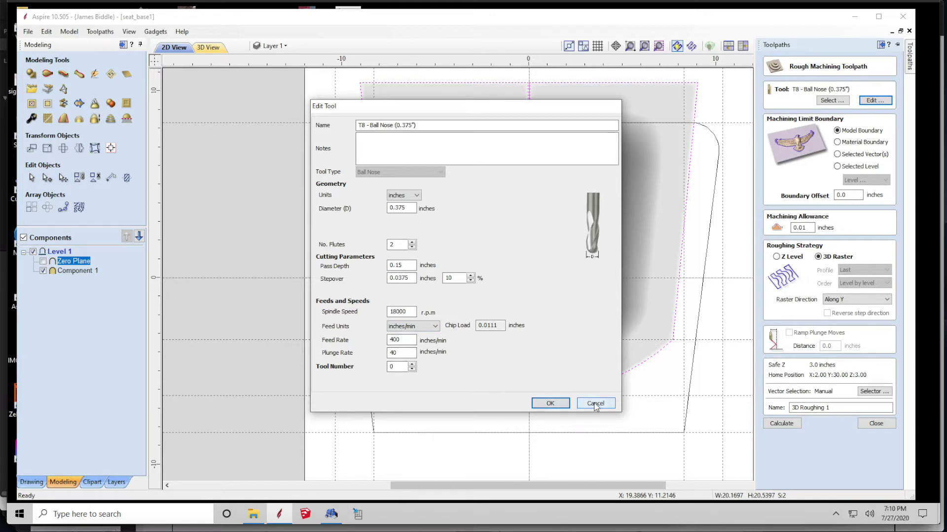
click(595, 404)
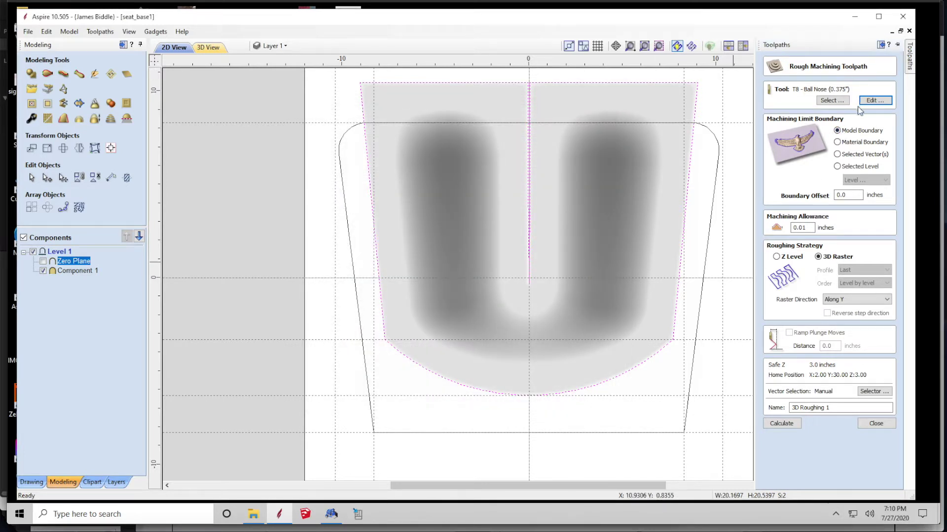
click(876, 424)
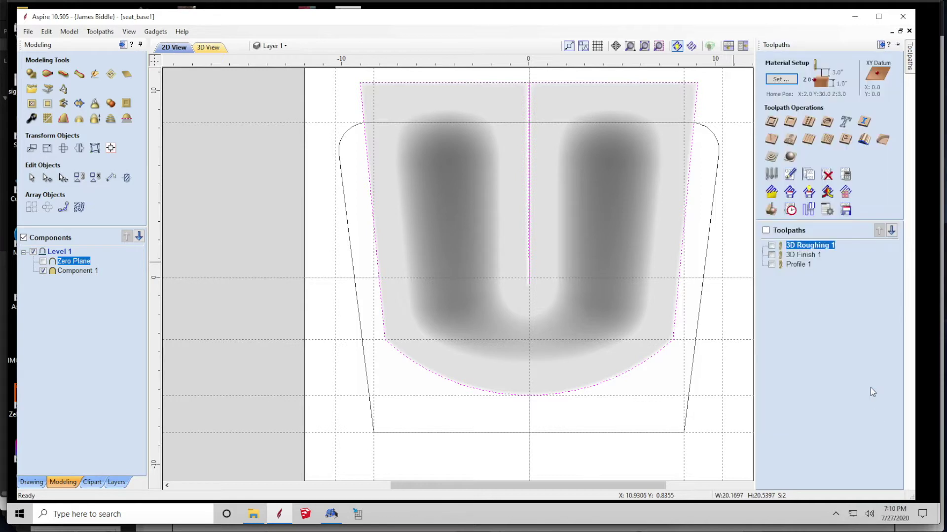
double_click(813, 257)
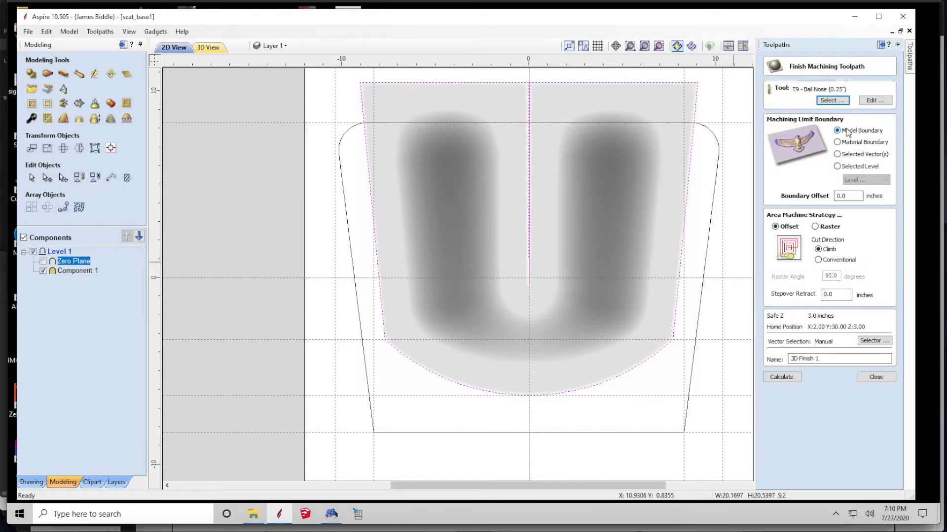
Switch 3D Finish 1's tool to the T8 Ball Nose (0.375") and pin the Toolpaths panel open.
click(833, 100)
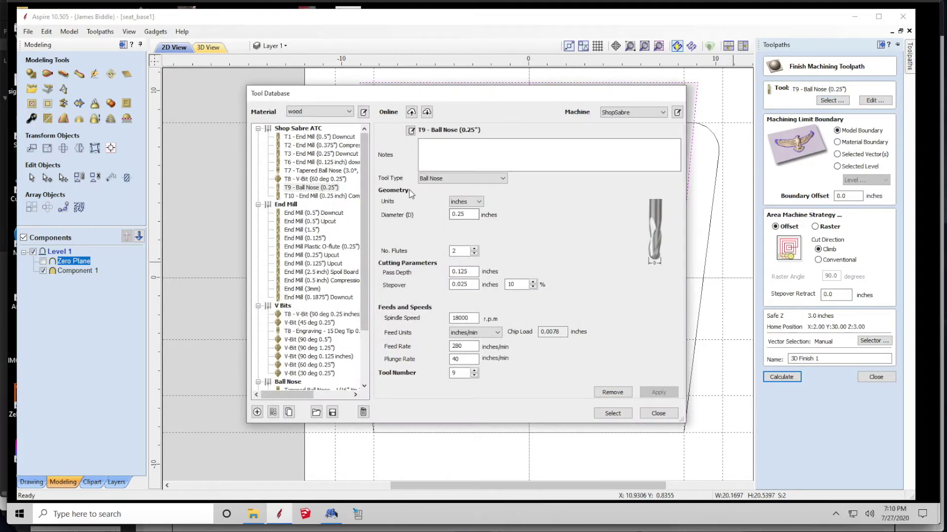
scroll(344, 346, down, 3)
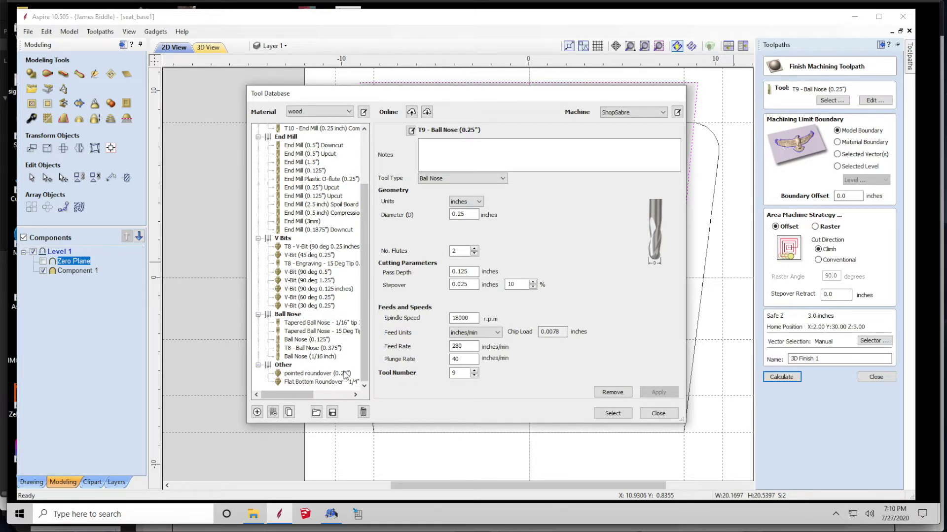
click(328, 349)
click(620, 416)
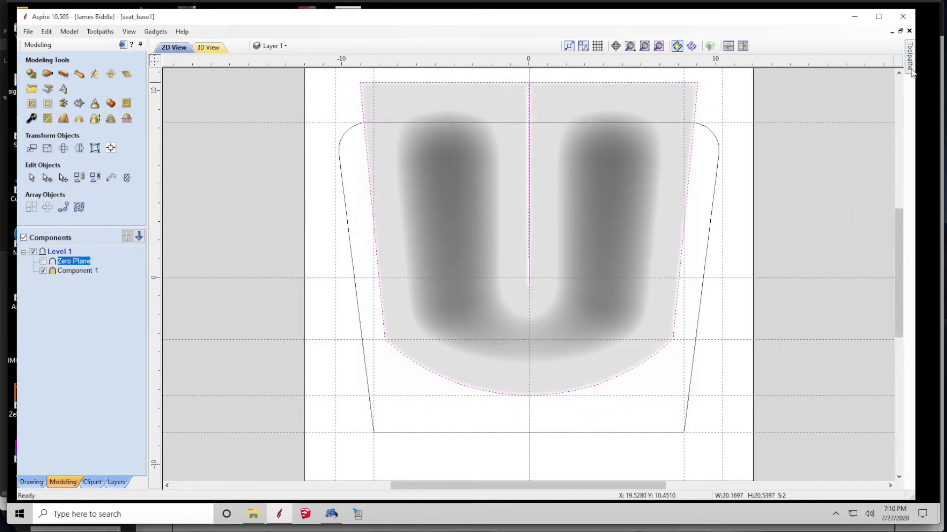
mouse_move(910, 64)
click(909, 45)
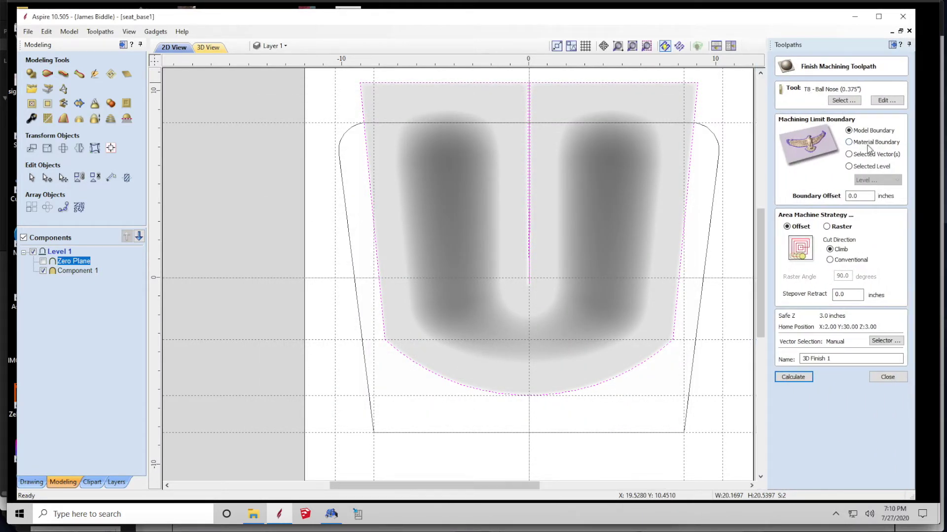
click(885, 377)
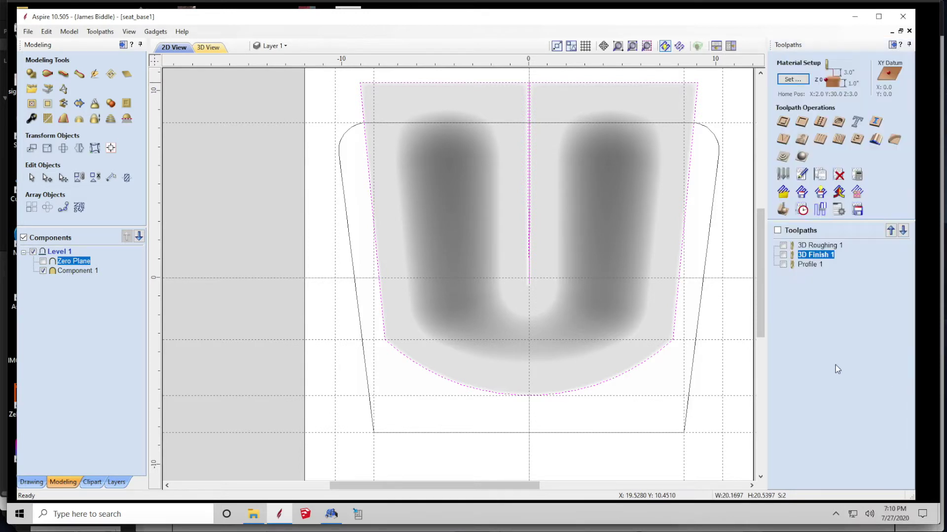
Open Profile 1's settings: a 2-pass outside cut with the T2 0.375" compression end mill.
click(808, 265)
double_click(809, 264)
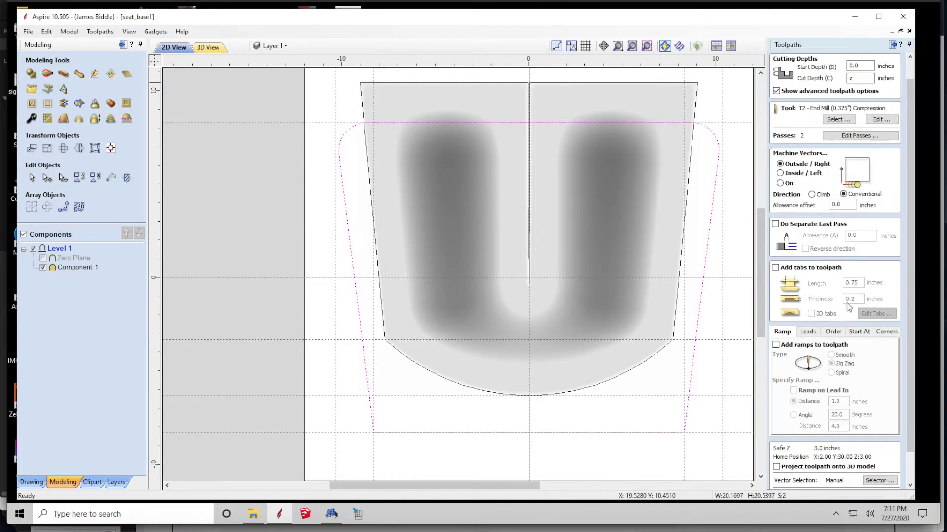
scroll(848, 307, down, 3)
Close the profile form and recalculate all three toolpaths.
click(881, 483)
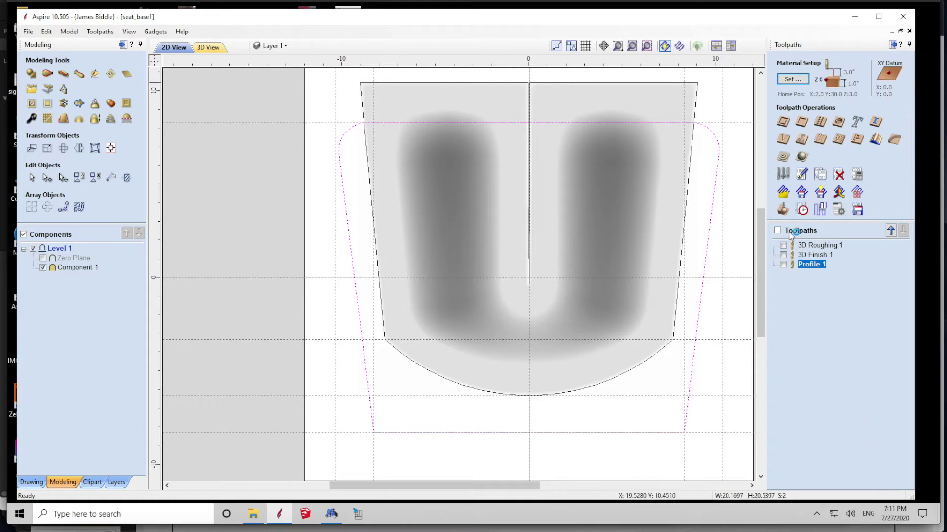
right_click(818, 257)
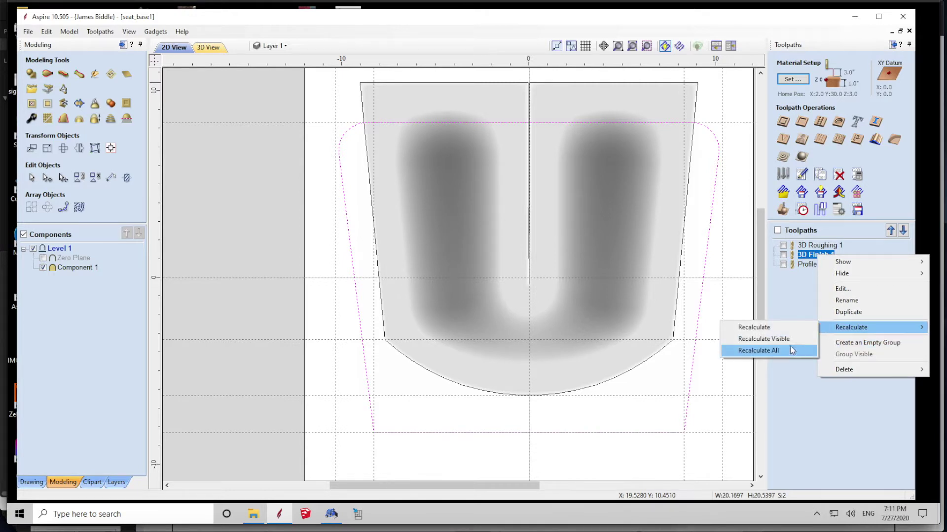
click(792, 350)
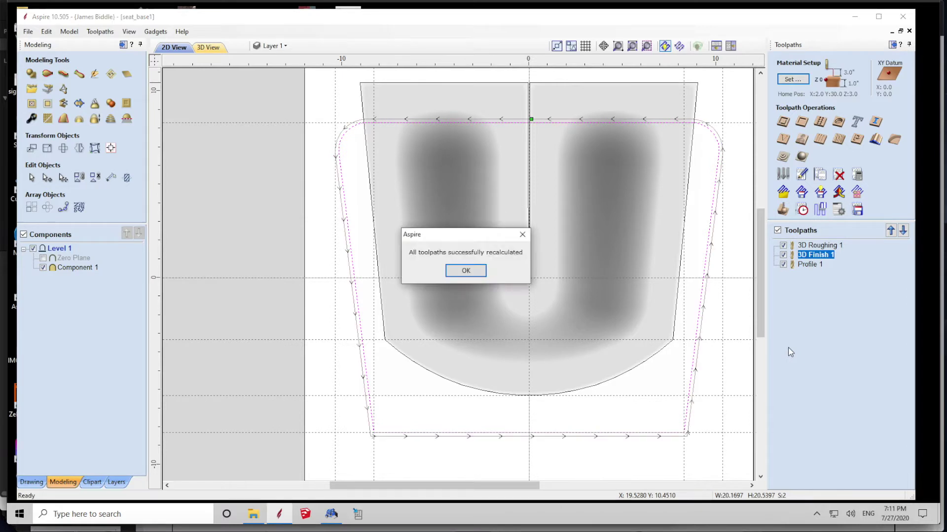
key(Return)
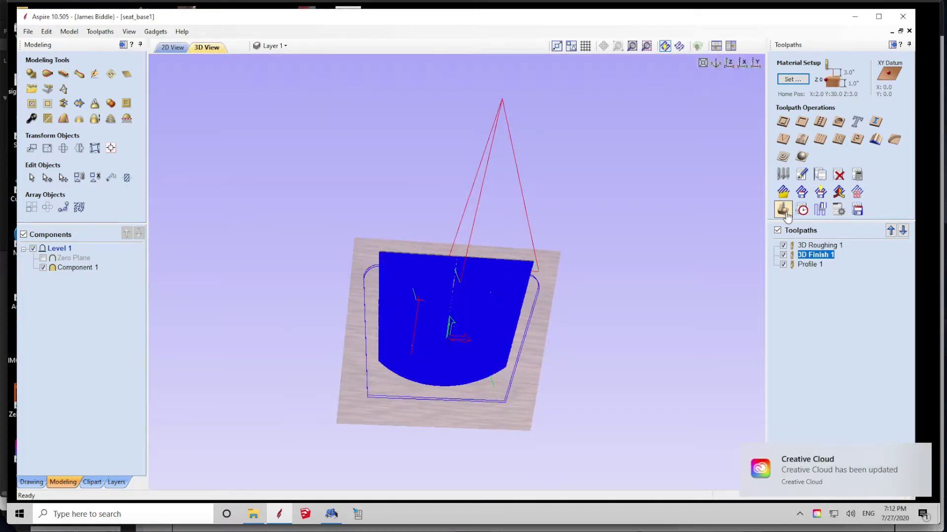
Simulate all toolpaths and remove the waste material to reveal the scooped seat blank.
click(783, 211)
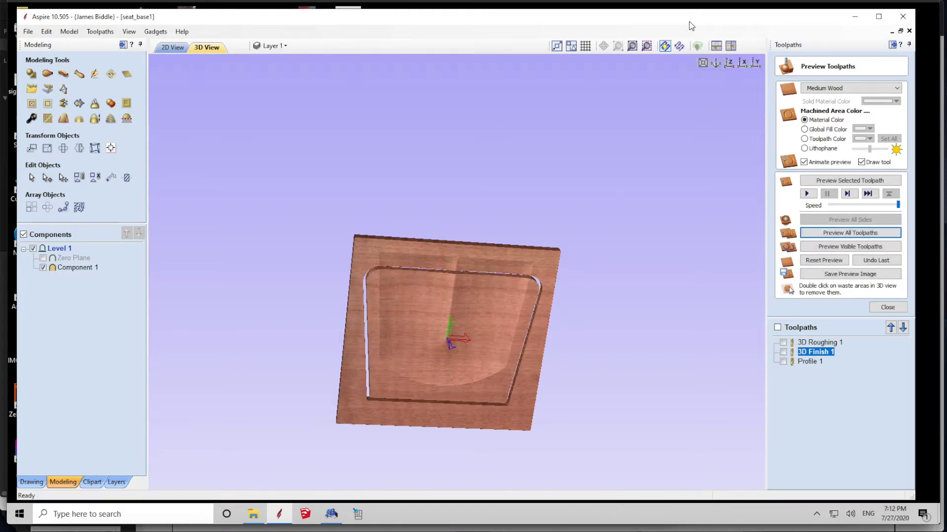
click(647, 47)
drag(583, 148, 572, 102)
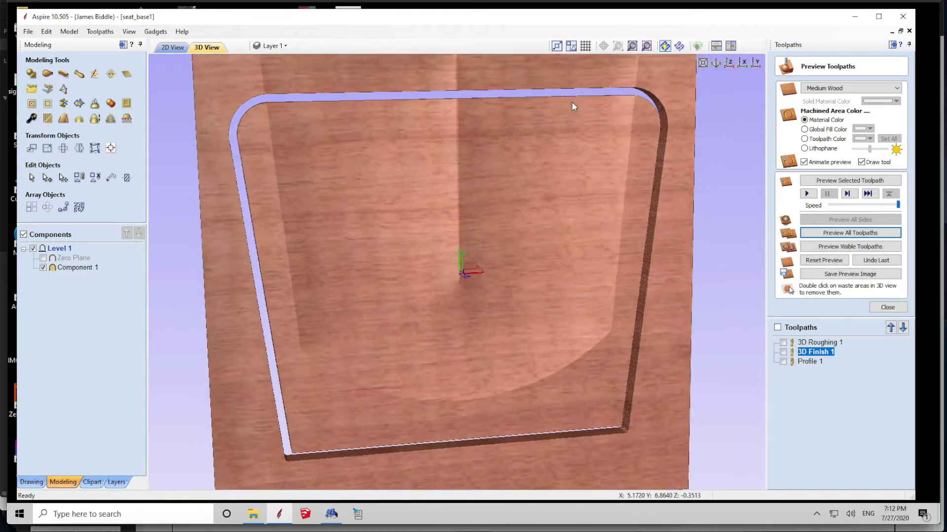
double_click(583, 72)
drag(595, 246, 730, 365)
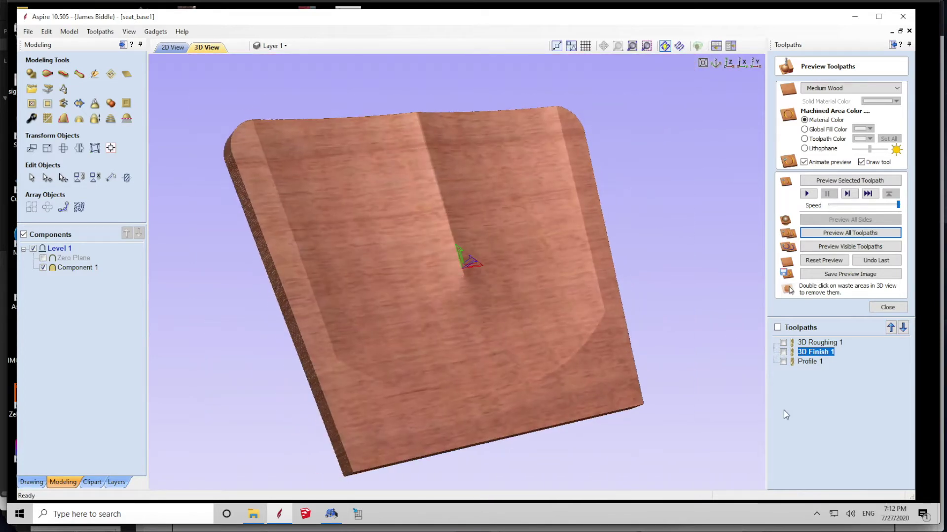
double_click(814, 352)
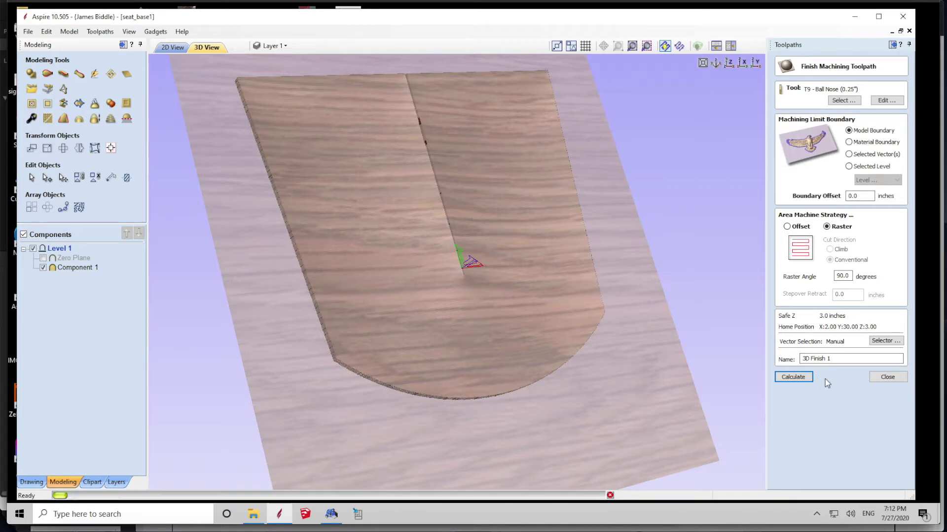
Calculate 3D Finish 1 as a 90° raster finish with the T9 0.25" ball nose.
click(869, 377)
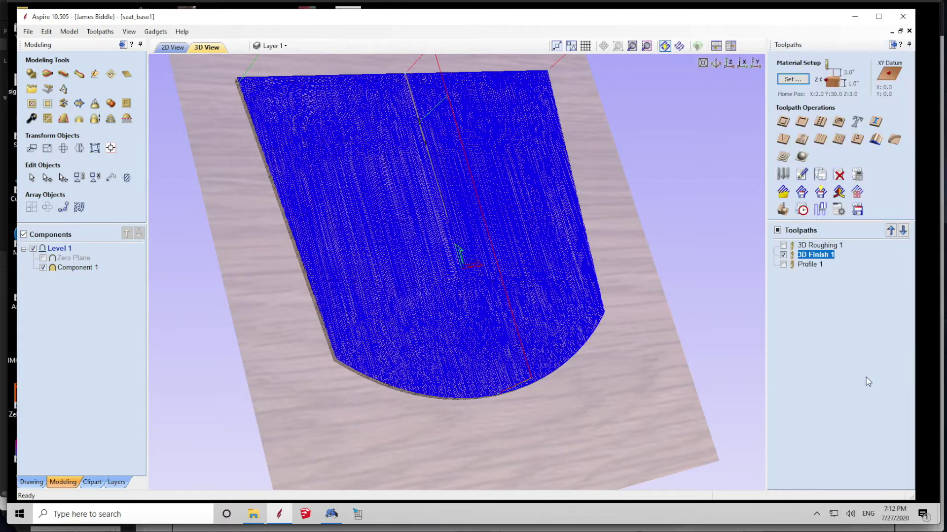
Simulate all toolpaths, inspect the carved seat from tilted angles, then close the preview.
scroll(786, 218, down, 3)
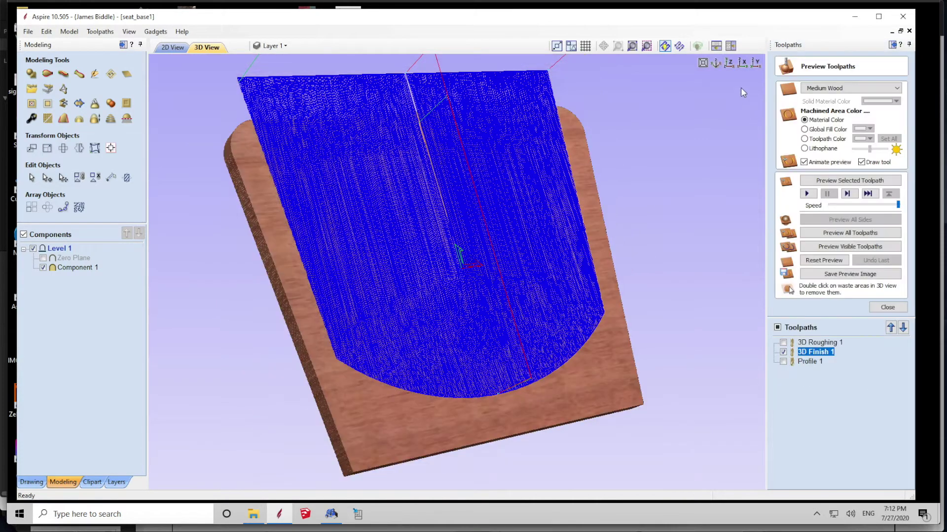
click(729, 62)
click(839, 233)
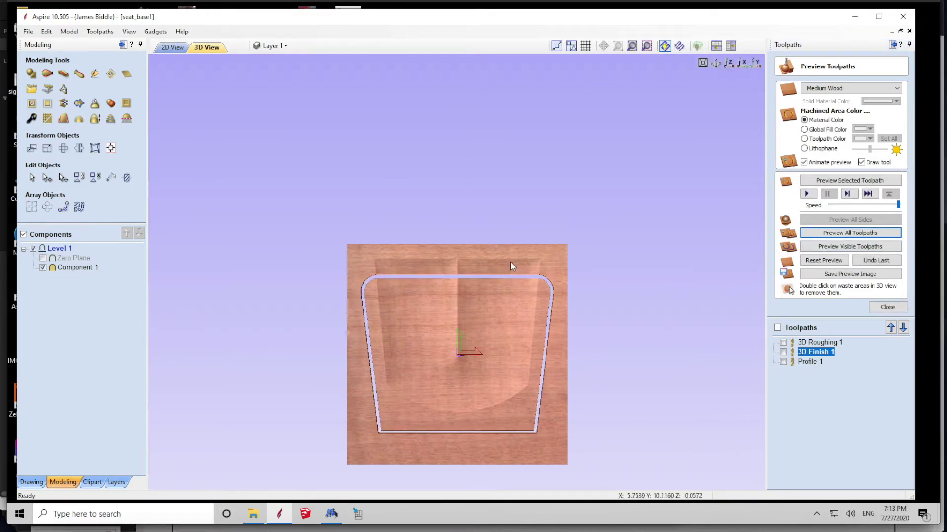
drag(510, 266, 505, 445)
scroll(495, 467, up, 3)
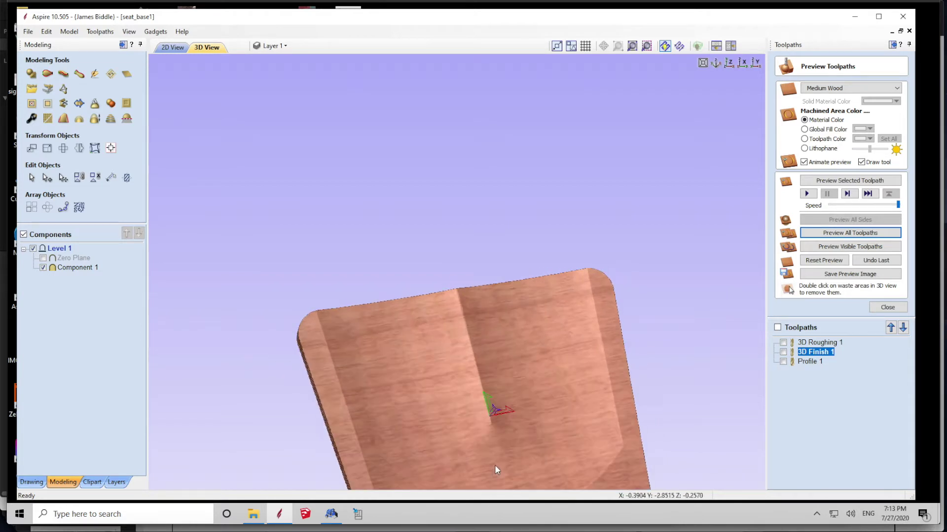
scroll(498, 469, down, 3)
drag(498, 469, 485, 436)
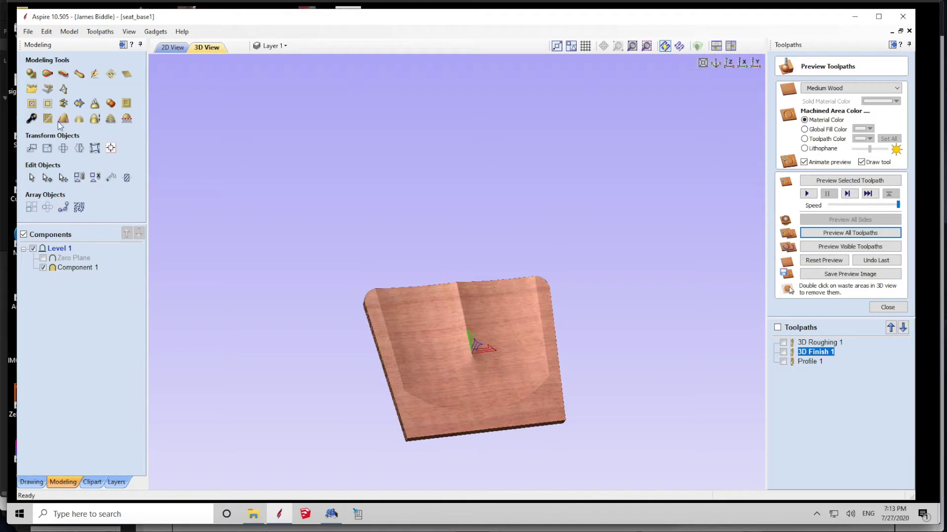
click(32, 482)
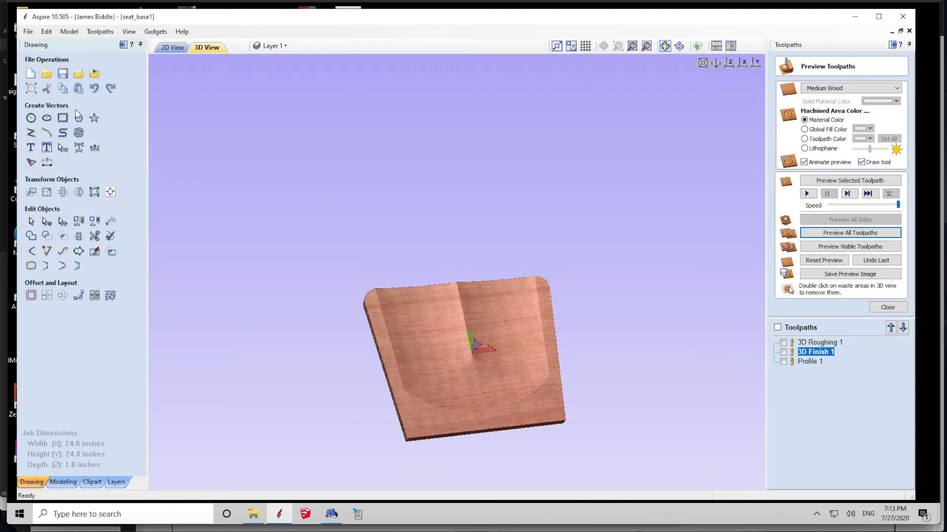
click(887, 308)
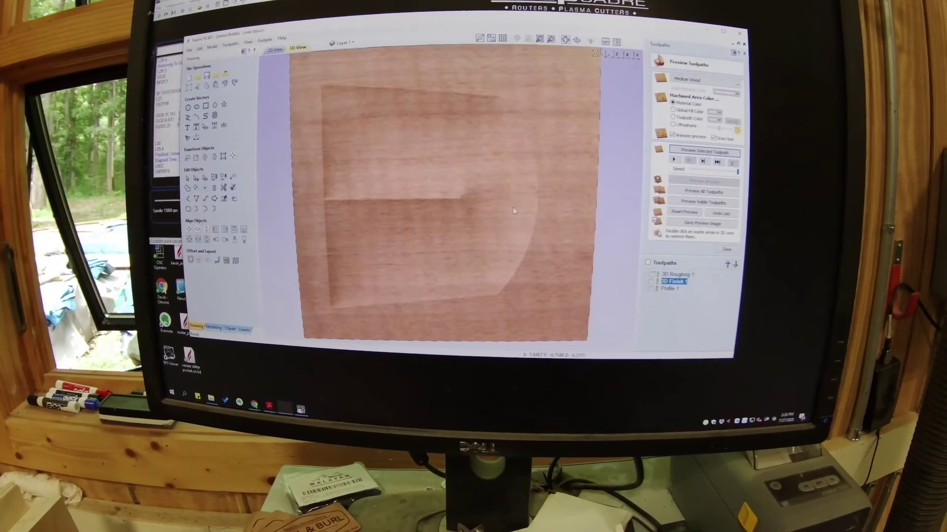
Compare the flat 2D drawing with the 3D carved preview, orbiting to inspect the surface.
scroll(465, 208, down, 3)
scroll(463, 211, up, 1)
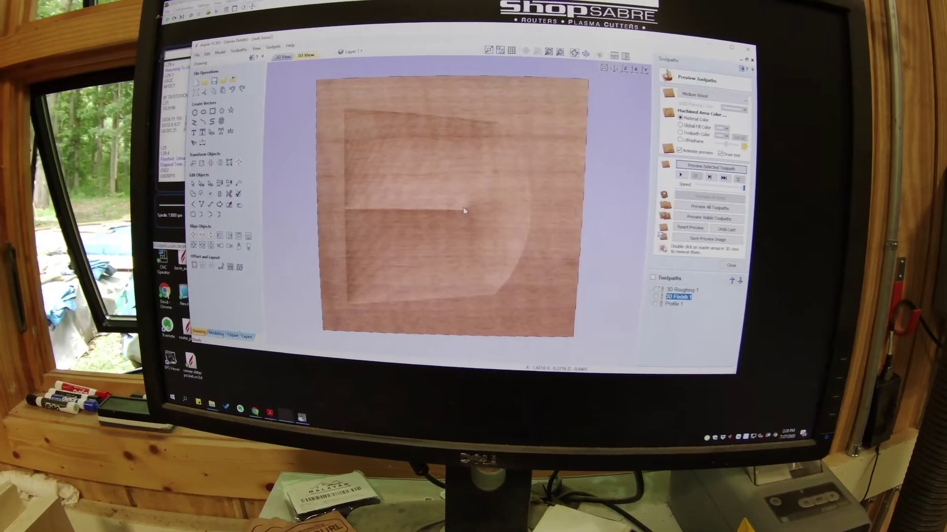
key(F2)
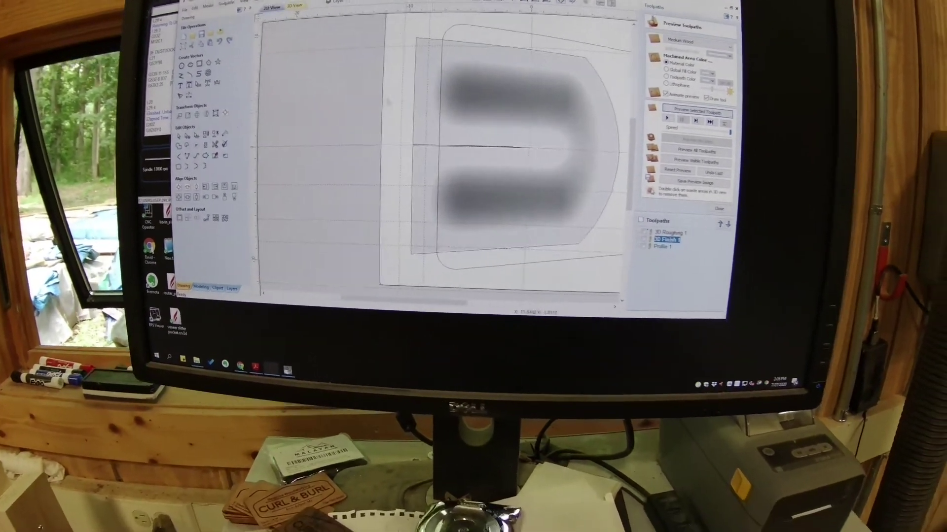
scroll(388, 101, down, 3)
scroll(390, 83, up, 1)
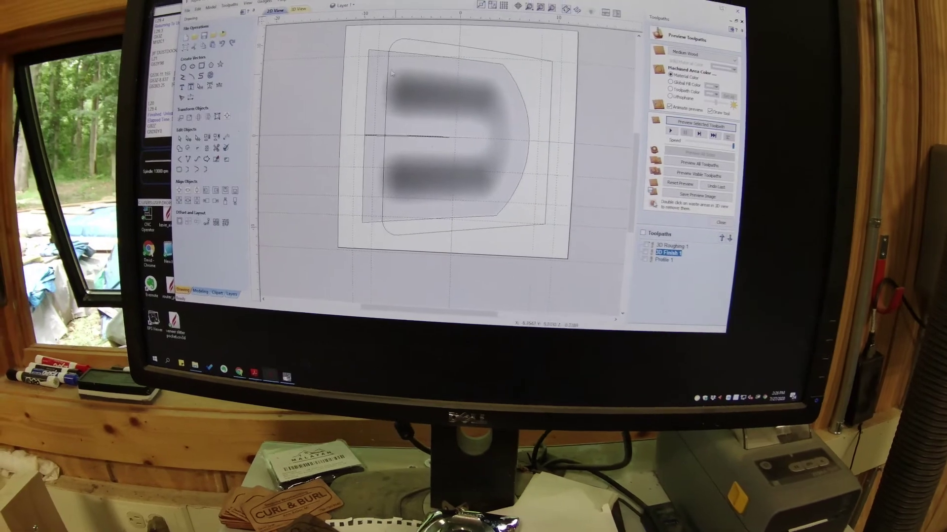
scroll(391, 73, up, 1)
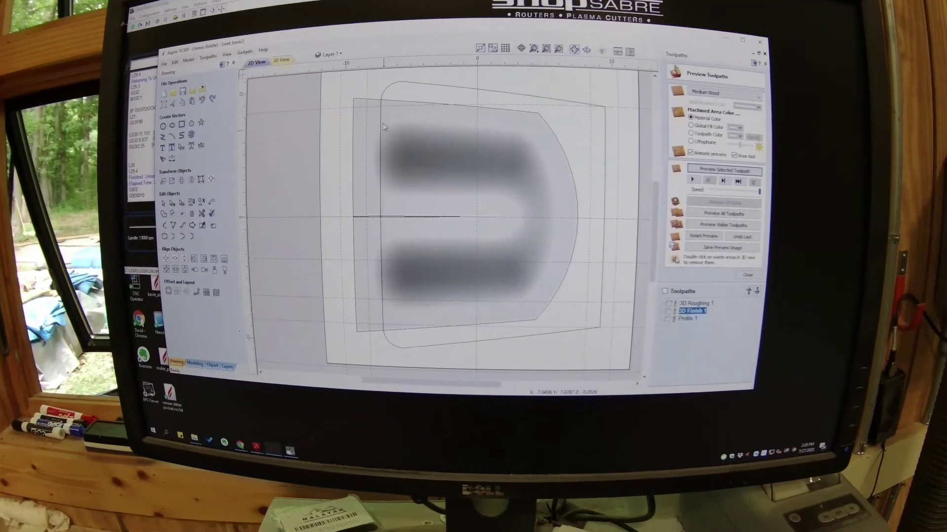
key(F3)
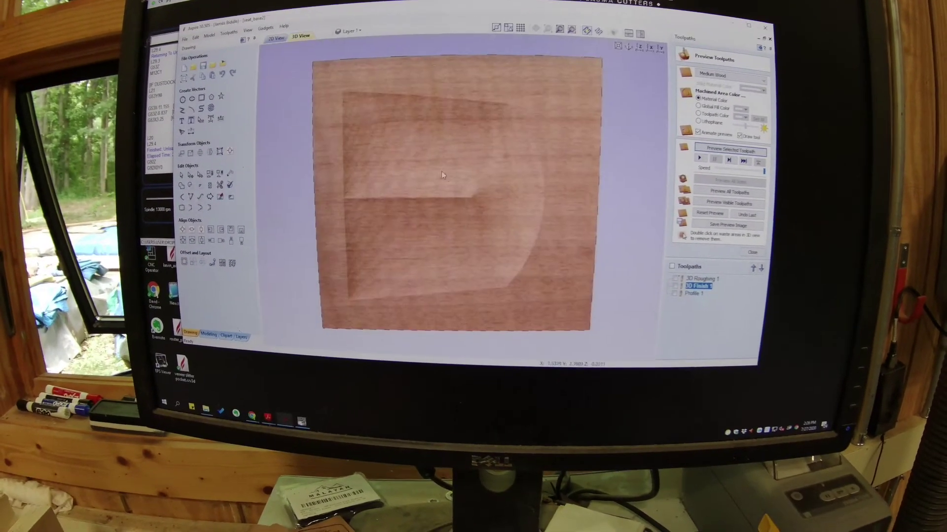
drag(442, 175, 480, 147)
scroll(400, 109, up, 2)
scroll(398, 105, down, 2)
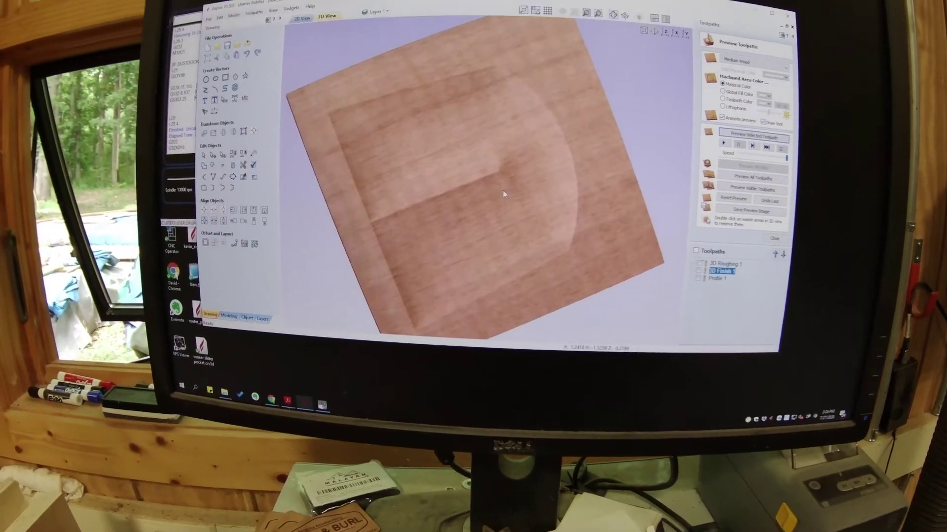
drag(504, 194, 444, 128)
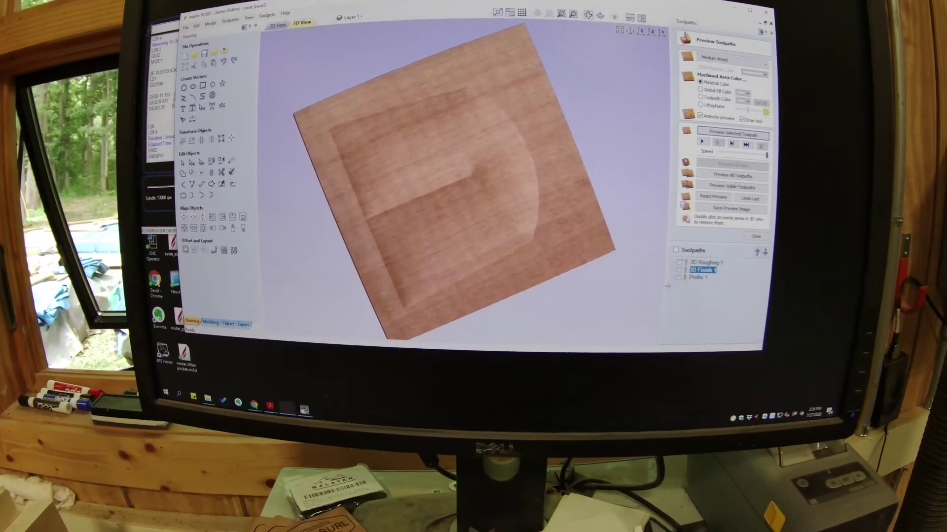
Preview the Profile 1 cutout on the board and turn the board face-on.
click(697, 277)
click(733, 133)
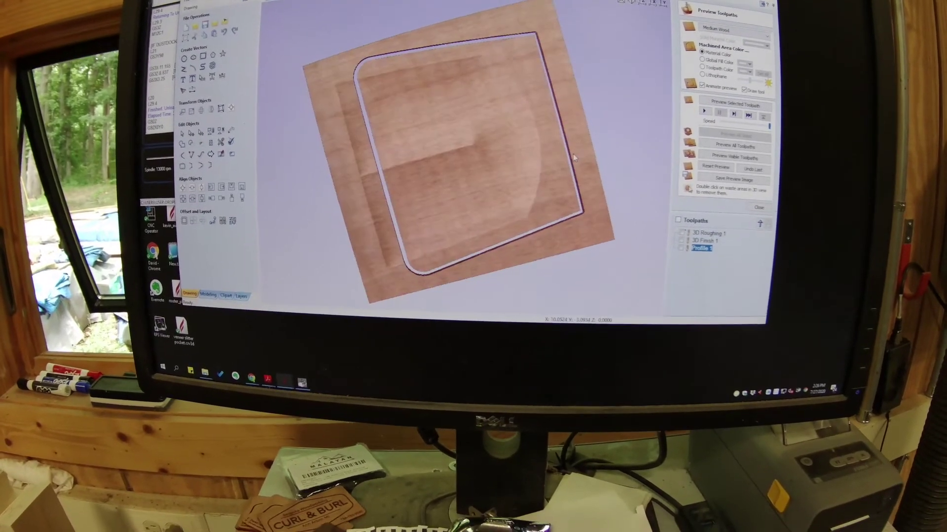
drag(573, 153, 503, 141)
scroll(493, 145, up, 3)
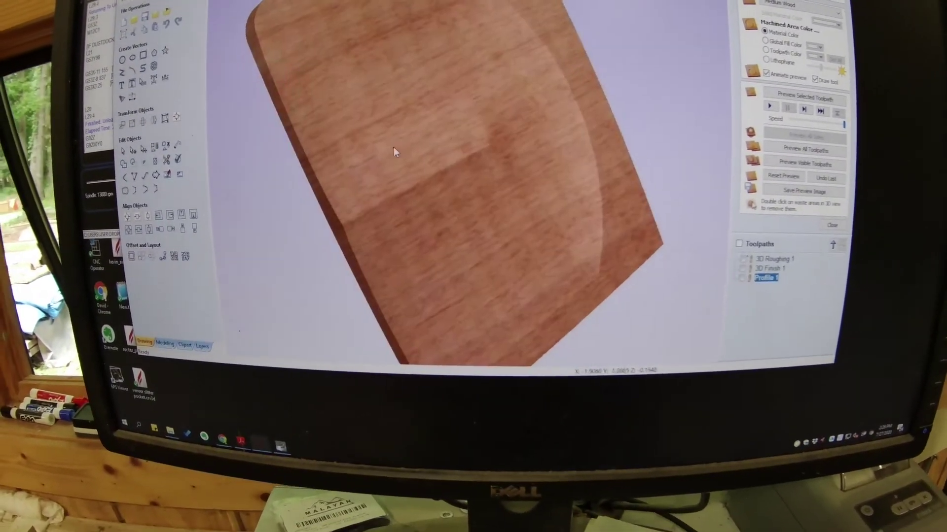
drag(392, 147, 365, 138)
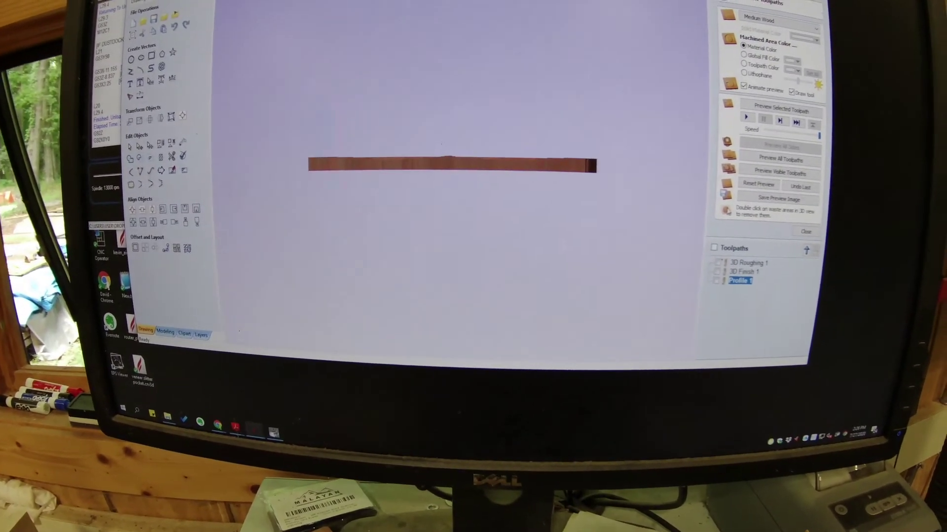
drag(442, 143, 256, 21)
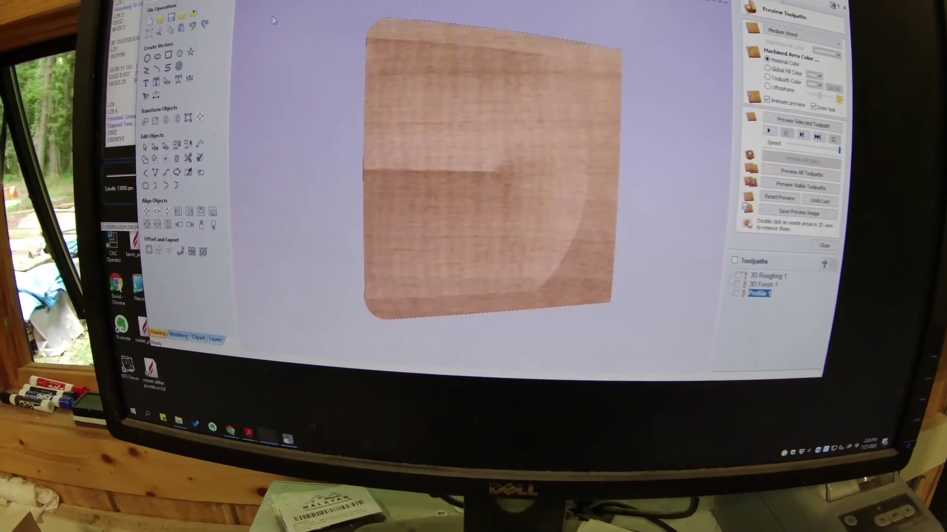
Back in 2D view, make 3D Finish 1 visible and close the toolpath preview.
click(273, 21)
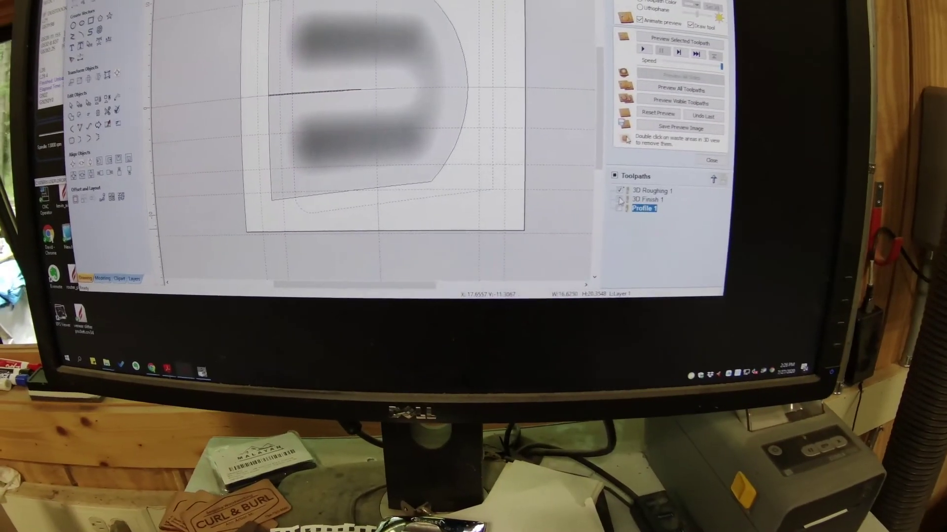
click(620, 199)
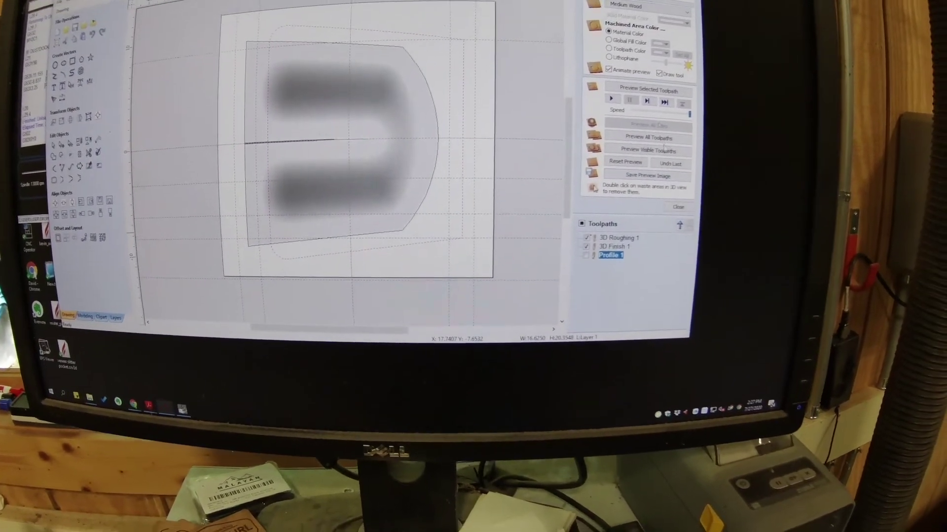
click(678, 207)
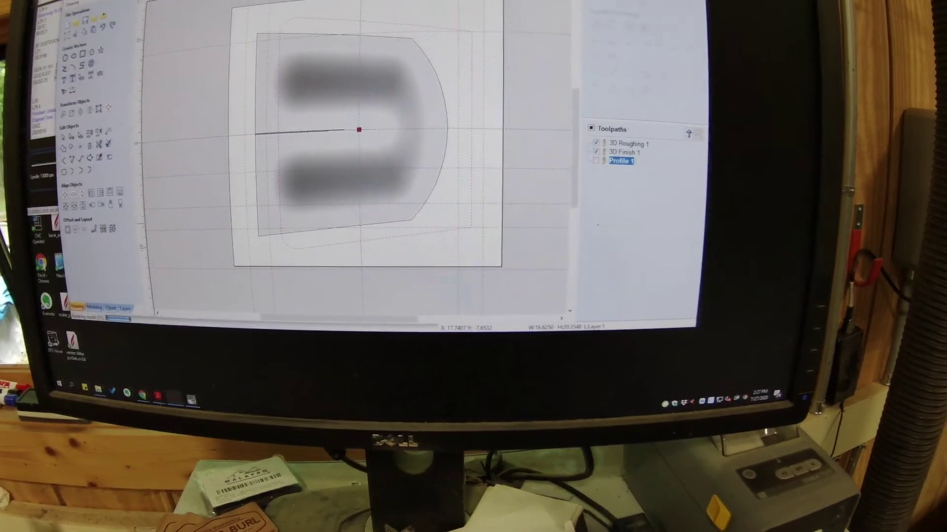
Accept Material Setup with home position X 2.0, Y 30.0, then recalculate all toolpaths.
click(664, 19)
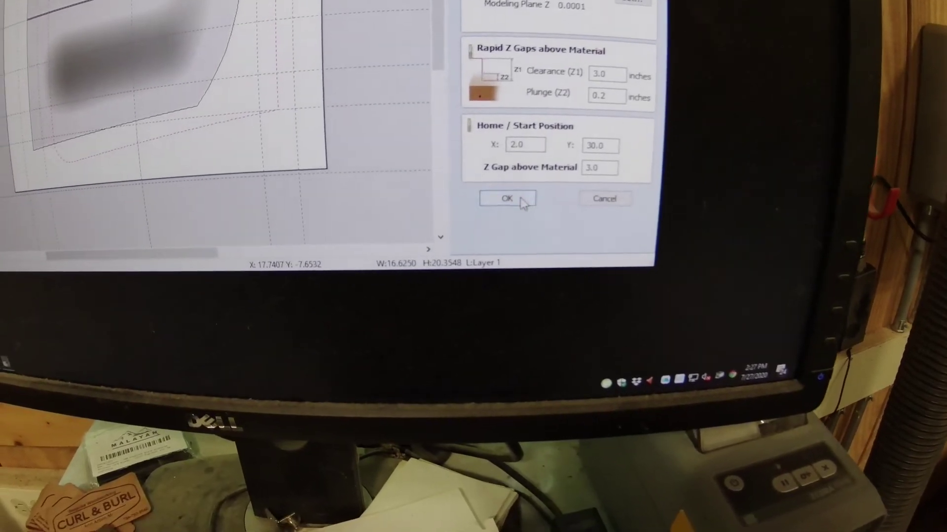
click(451, 258)
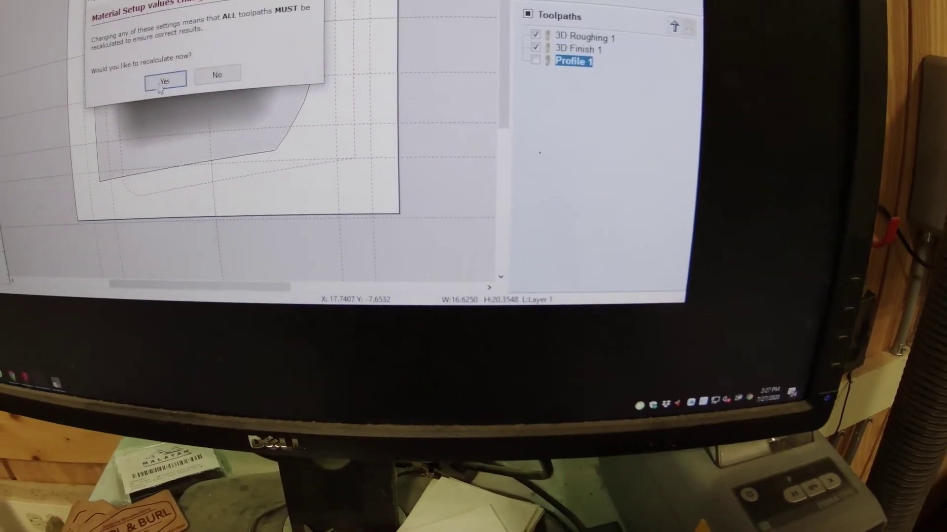
click(164, 82)
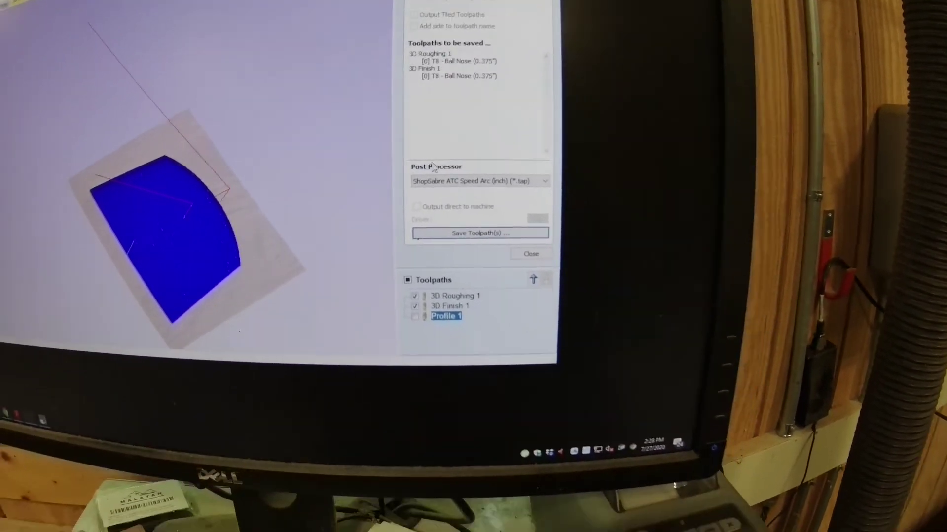
Export 3D Roughing 1 and 3D Finish 1 as 3D Roughing 1.tap with ShopSabre m5 Speed Arcs (inch).
click(493, 266)
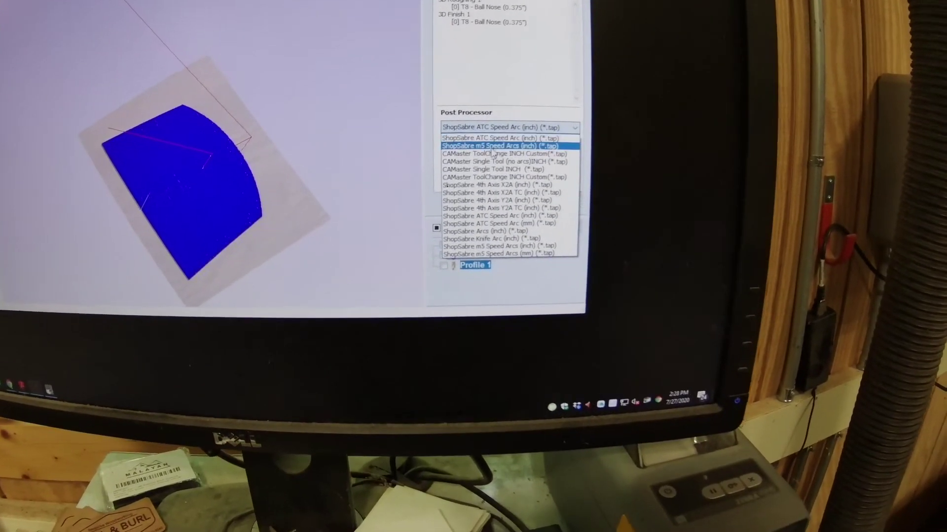
click(493, 146)
click(498, 181)
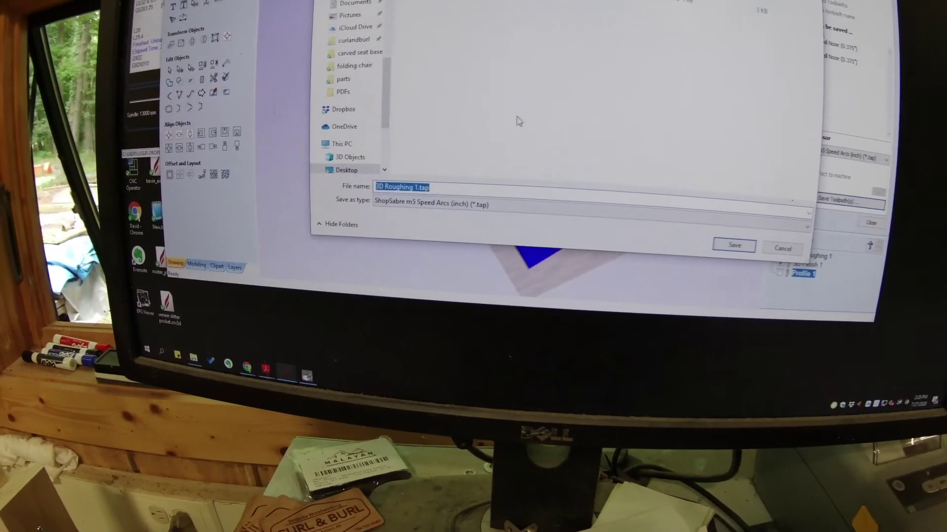
key(Return)
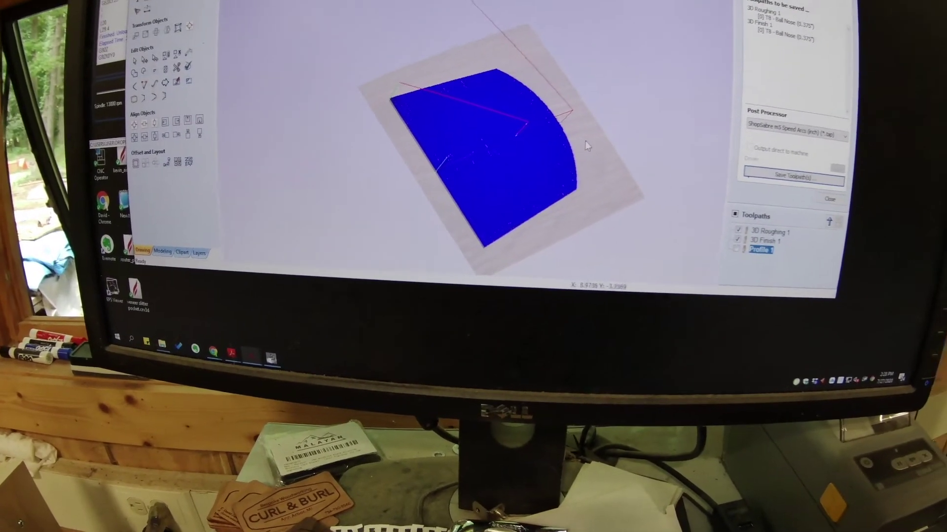
Open 3D Roughing 1.tap in ShopSabre Controller and zoom onto its green toolpath plot.
key(alt+Tab)
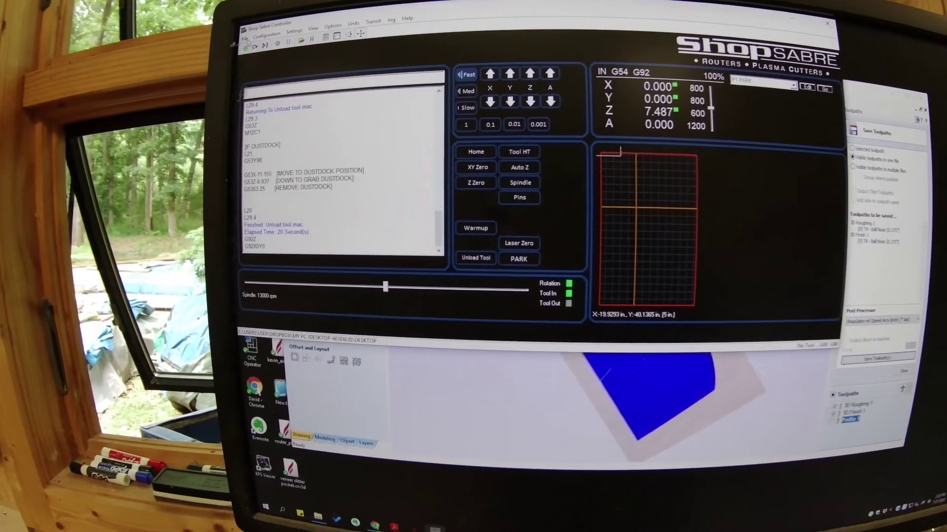
click(245, 39)
click(259, 51)
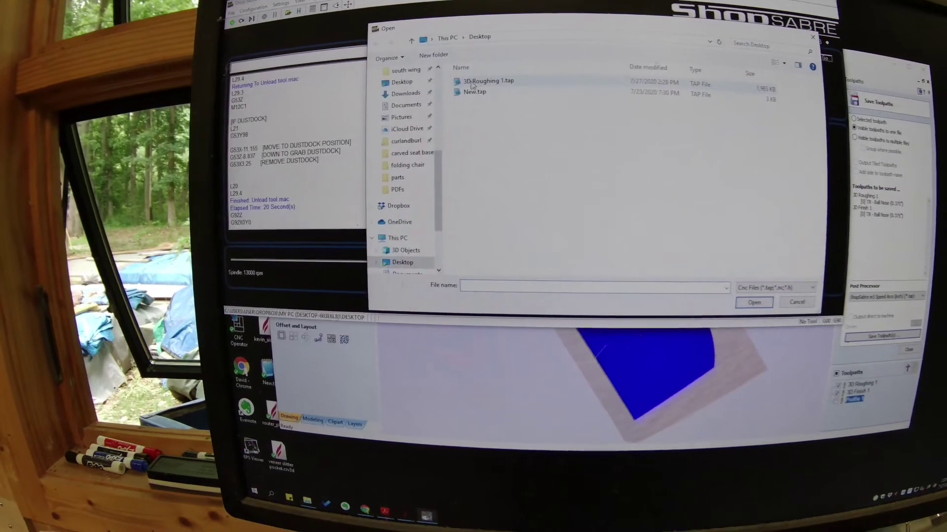
double_click(472, 81)
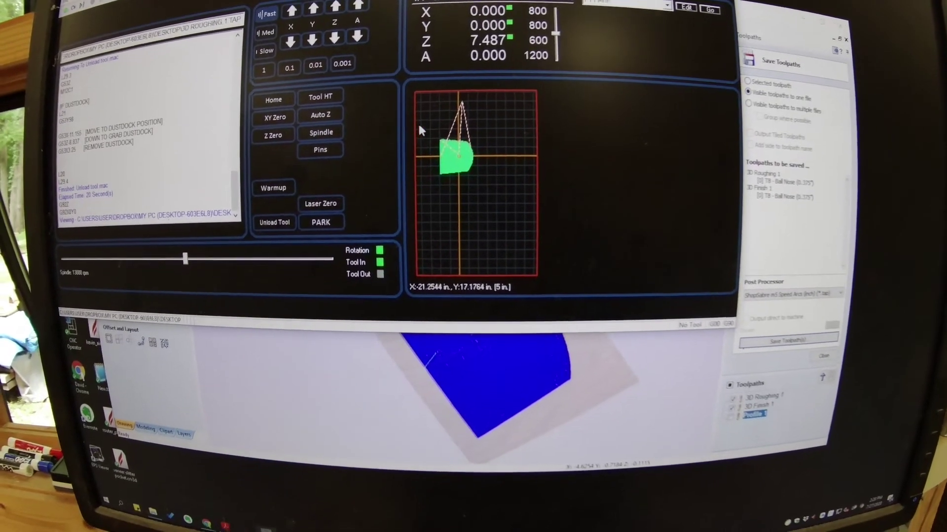
drag(420, 124, 488, 177)
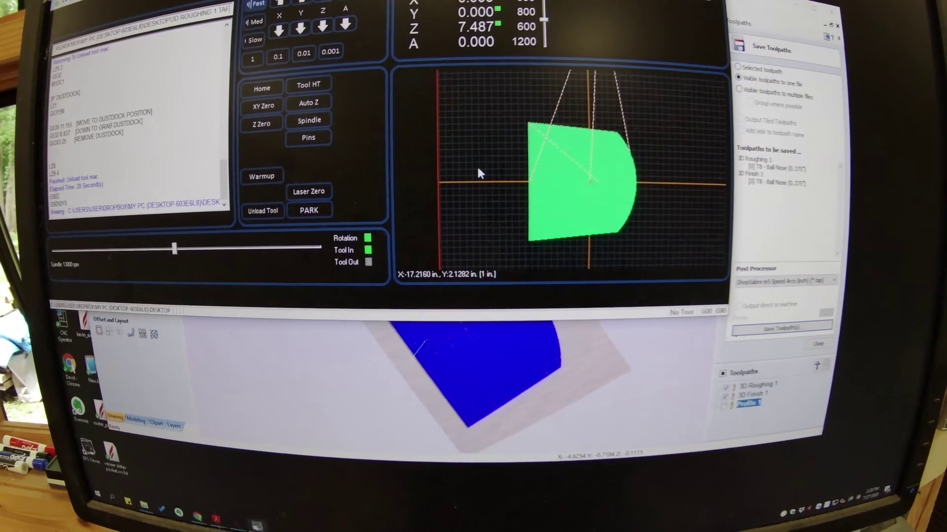